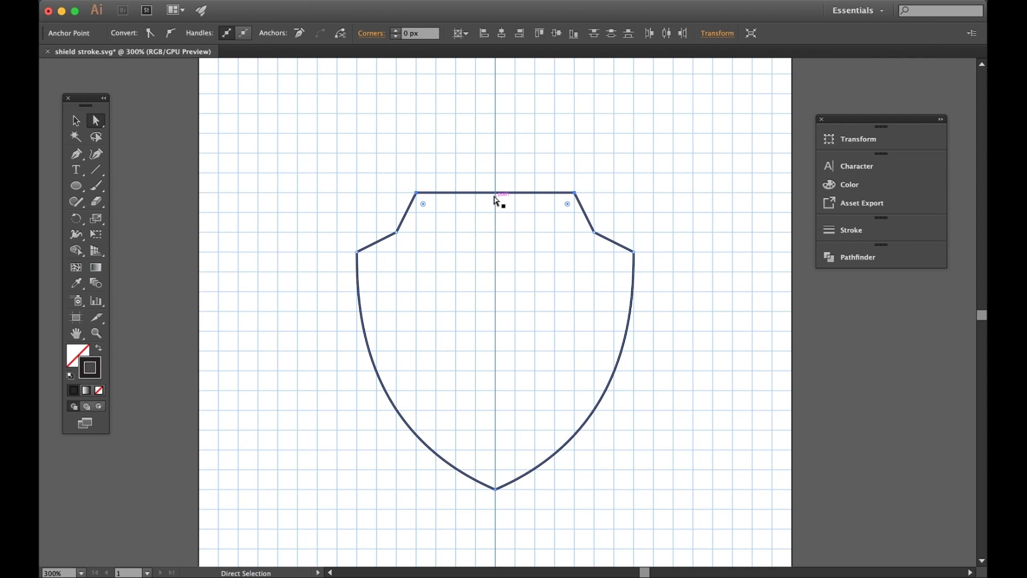
- Add two anchors on the shield's top edge and delete one to open the path
{"action": "left_click", "coordinate": [75, 156]}
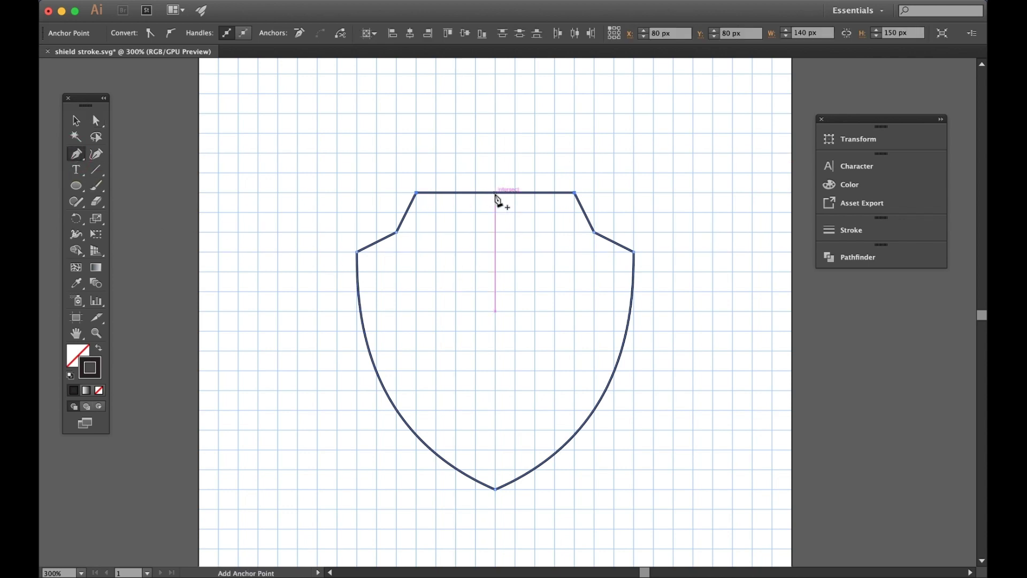
{"action": "left_click", "coordinate": [495, 193]}
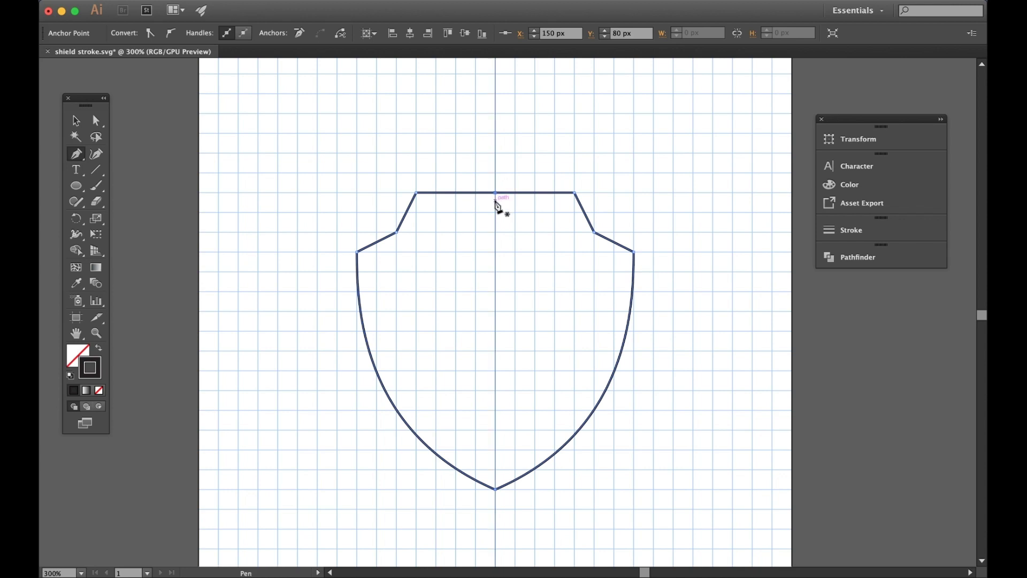
{"action": "scroll", "coordinate": [512, 191], "scroll_direction": "up", "scroll_amount": 3}
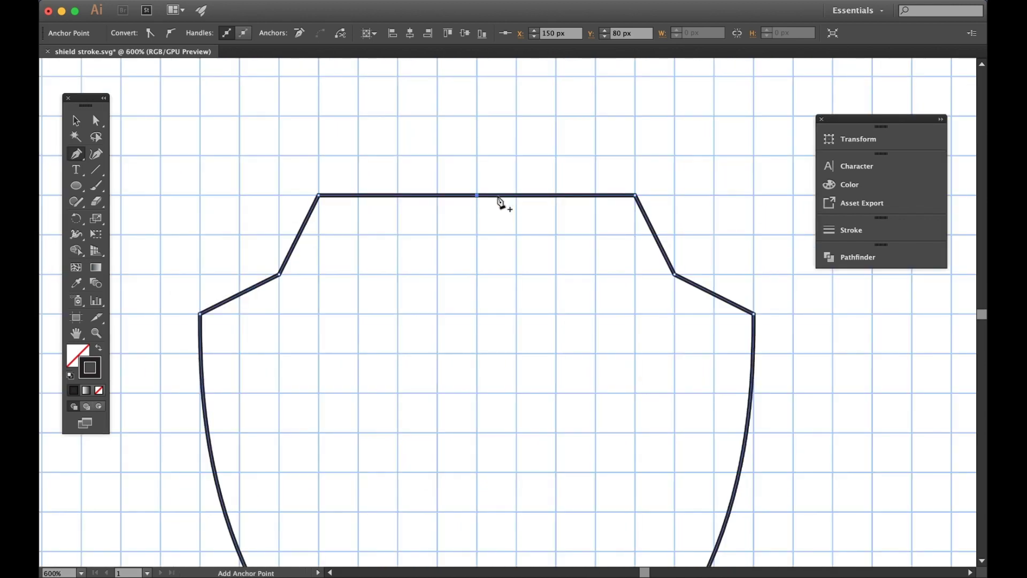
{"action": "left_click", "coordinate": [487, 196]}
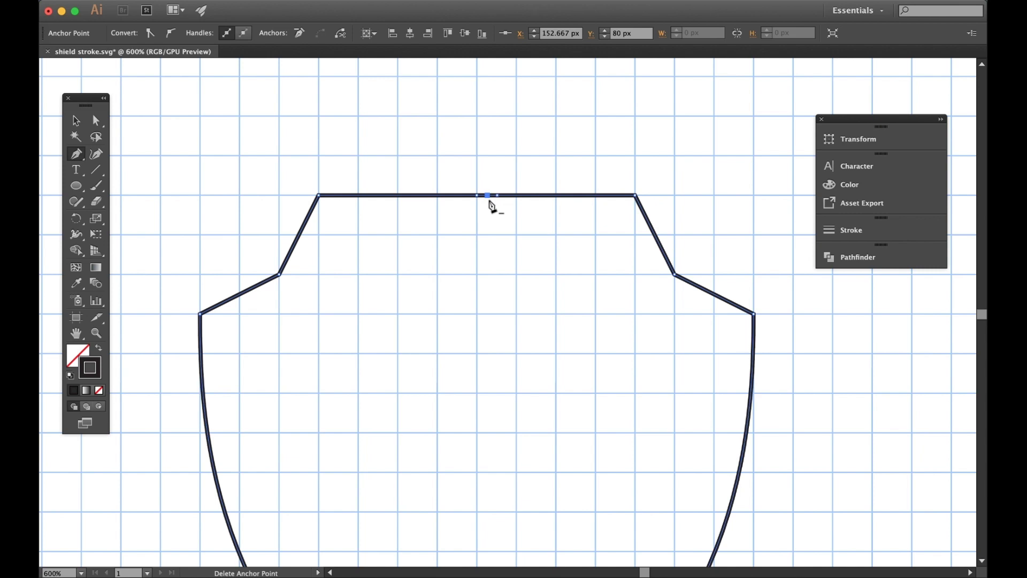
{"action": "key", "text": "Delete"}
- Move the gap's right endpoint onto the top centre at X 150 px, Y 80 px
{"action": "left_click", "coordinate": [97, 121]}
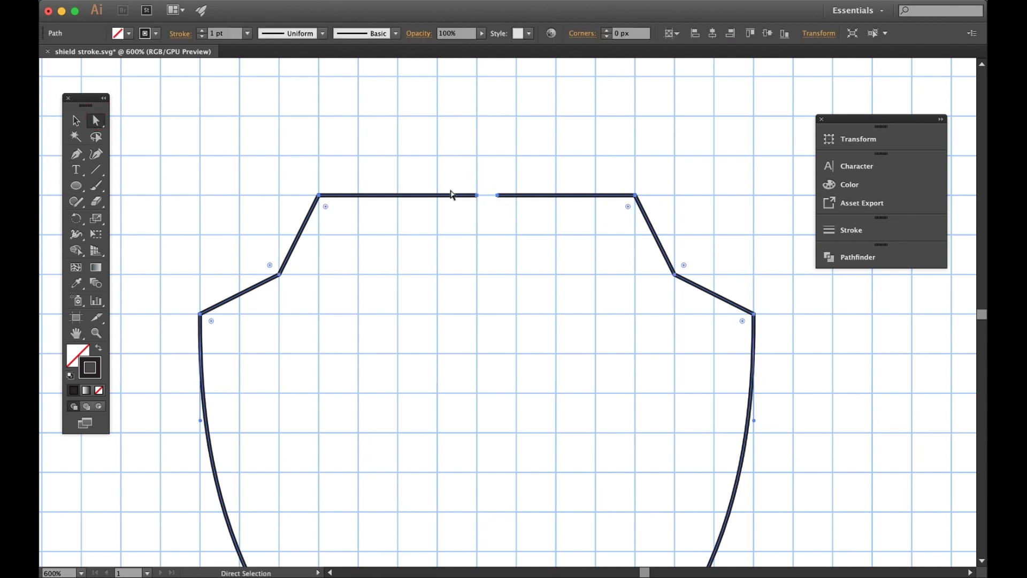
{"action": "left_click", "coordinate": [498, 195]}
{"action": "left_click_drag", "start_coordinate": [499, 191], "coordinate": [480, 198]}
{"action": "key", "text": "super+minus"}
{"action": "key", "text": "super+minus"}
{"action": "key", "text": "super+minus"}
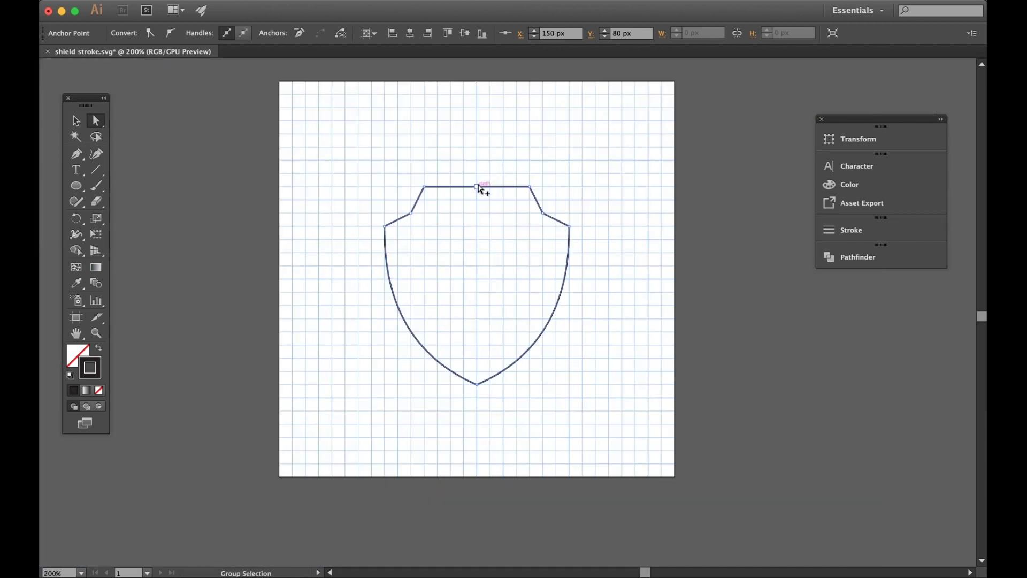
{"action": "left_click", "coordinate": [76, 121]}
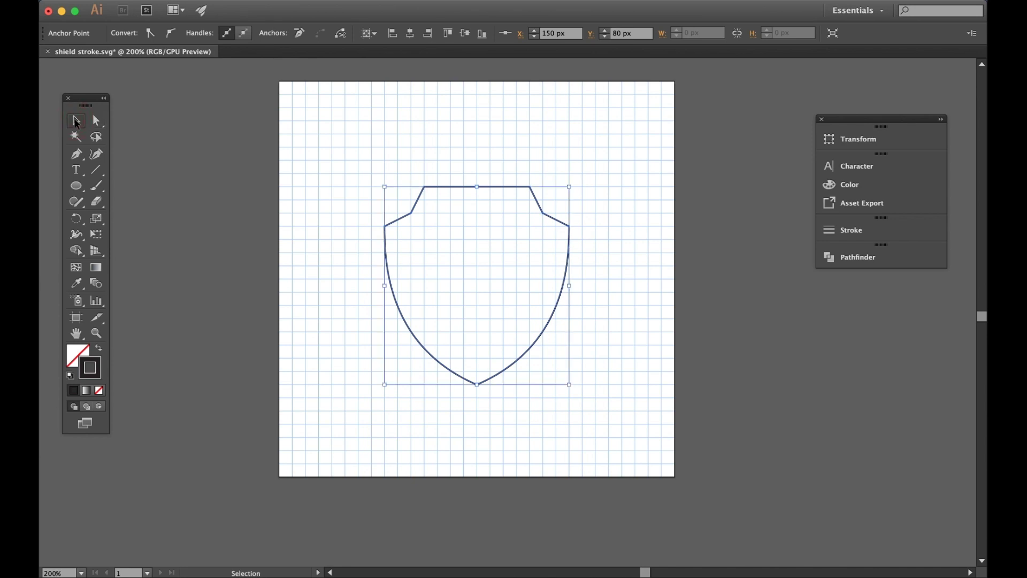
- Select the vertical grid lines and delete them from the artboard
{"action": "left_click", "coordinate": [370, 149]}
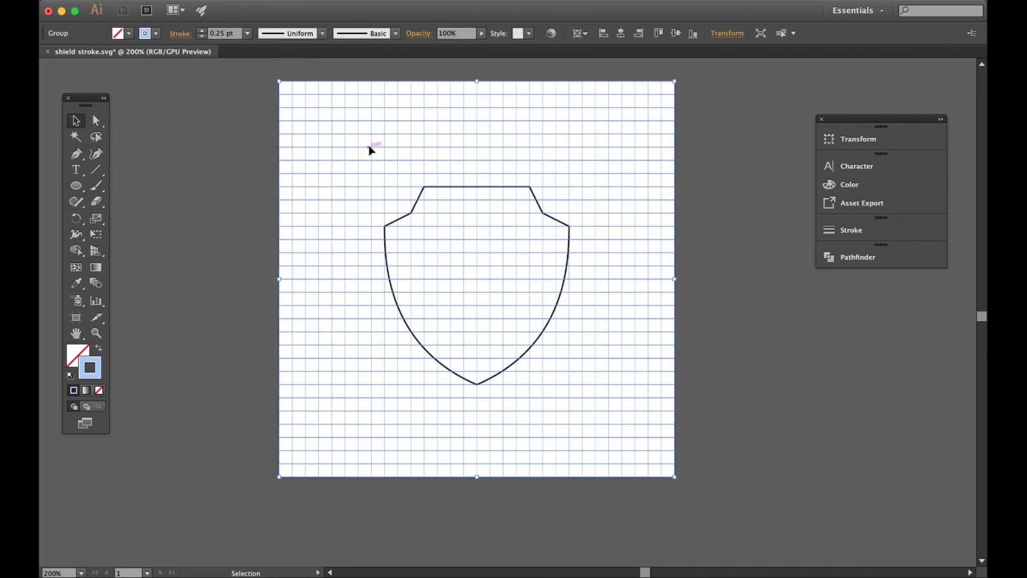
{"action": "key", "text": "shift+super+a"}
{"action": "left_click", "coordinate": [250, 138]}
{"action": "left_click_drag", "start_coordinate": [530, 120], "coordinate": [705, 126]}
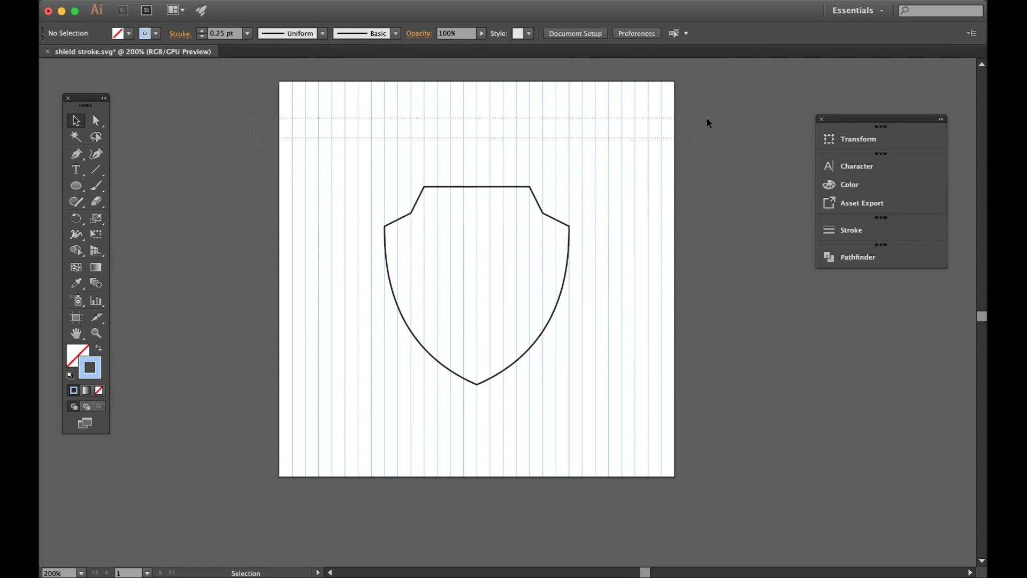
{"action": "key", "text": "Delete"}
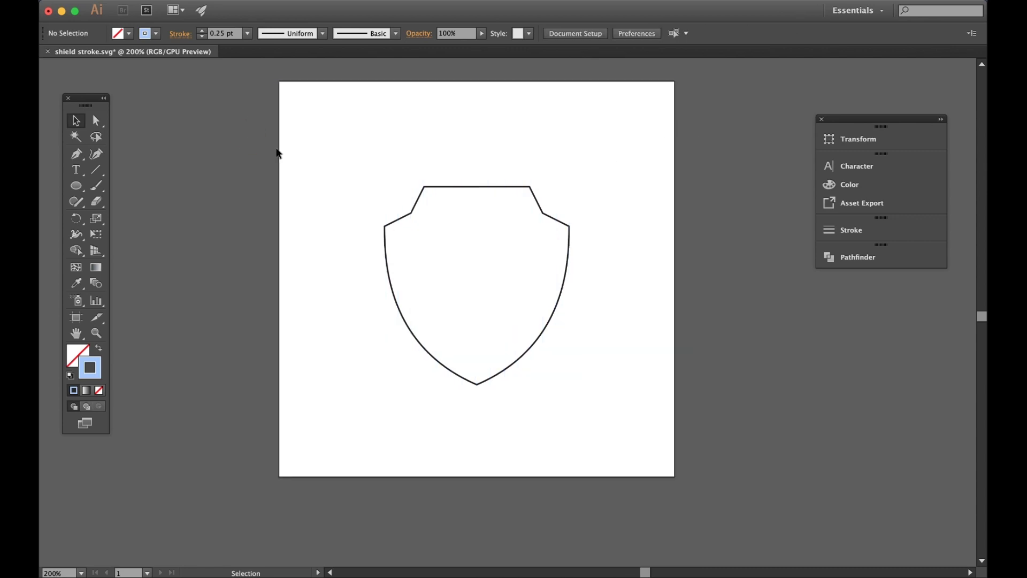
- Set the shield outline's stroke weight to 10 pt
{"action": "left_click", "coordinate": [449, 188]}
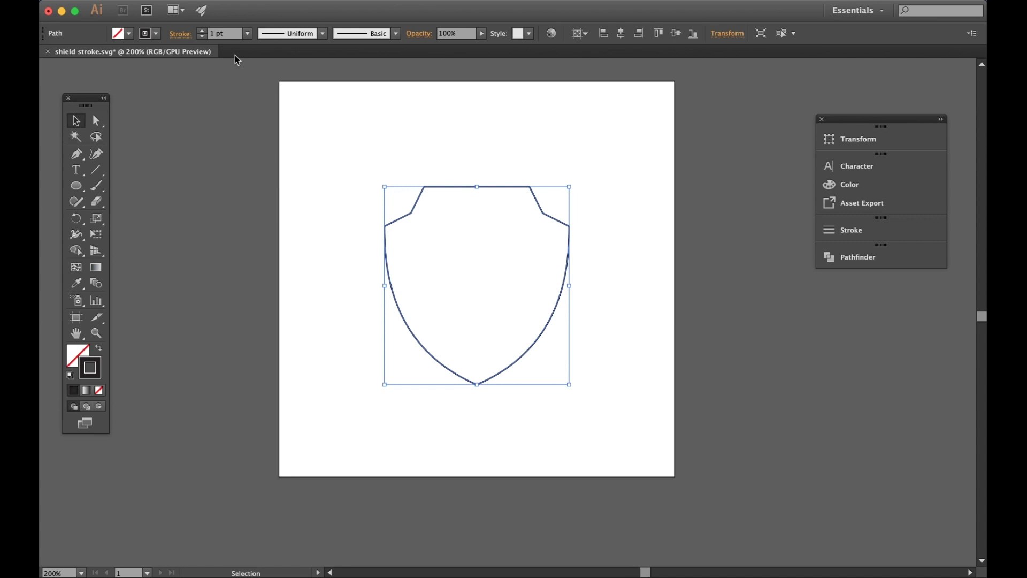
{"action": "left_click", "coordinate": [229, 34]}
{"action": "type", "text": "10"}
{"action": "key", "text": "Return"}
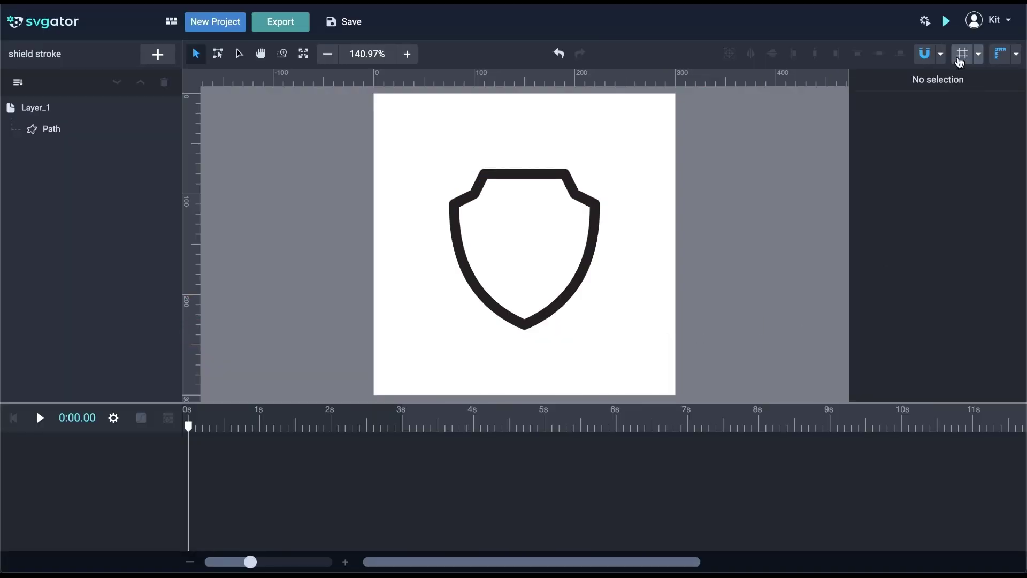
- Turn on the grid and Snap to Grid, then show the shield path's nodes with the Node tool
{"action": "left_click", "coordinate": [962, 54]}
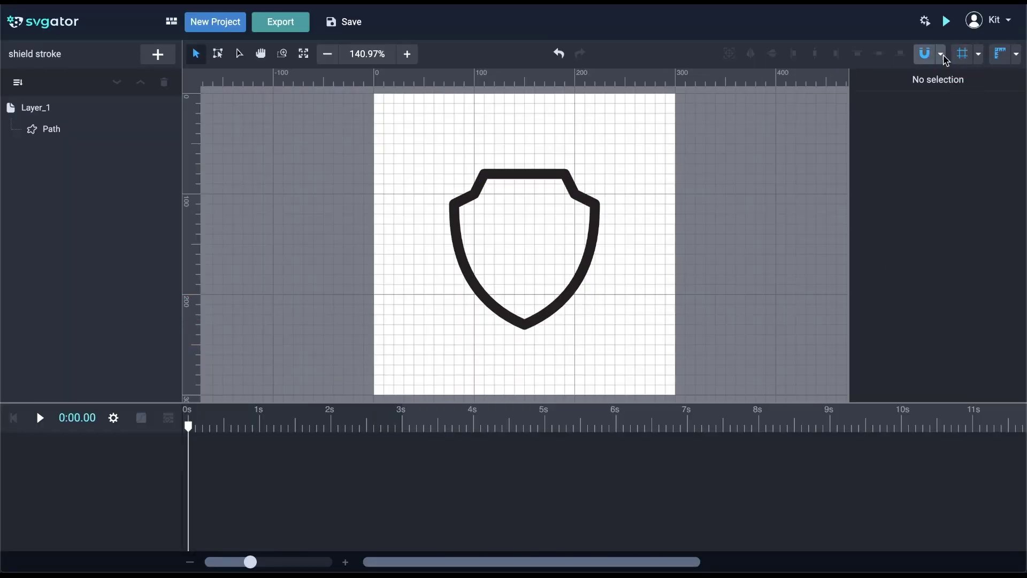
{"action": "left_click", "coordinate": [943, 56]}
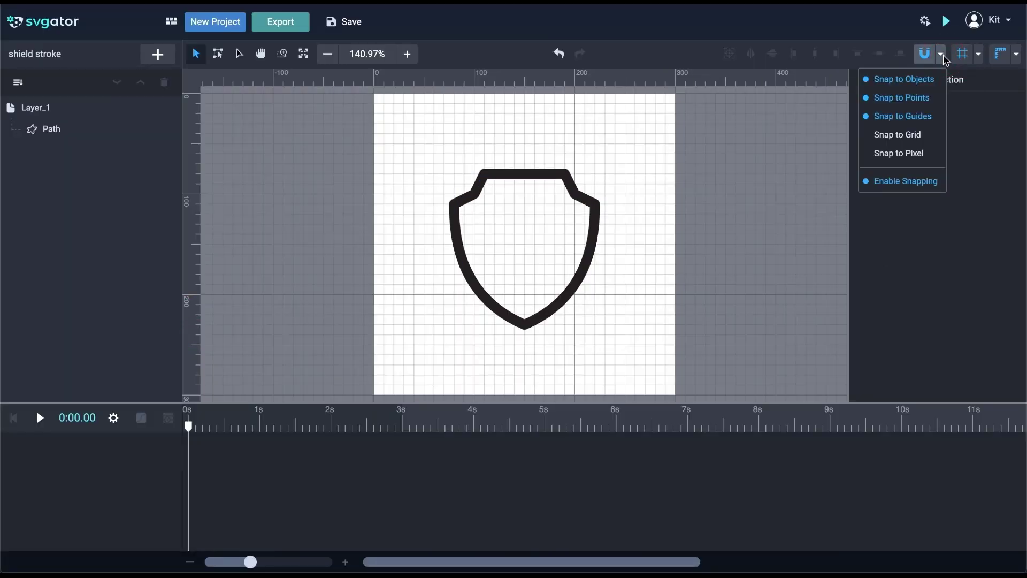
{"action": "left_click", "coordinate": [928, 146]}
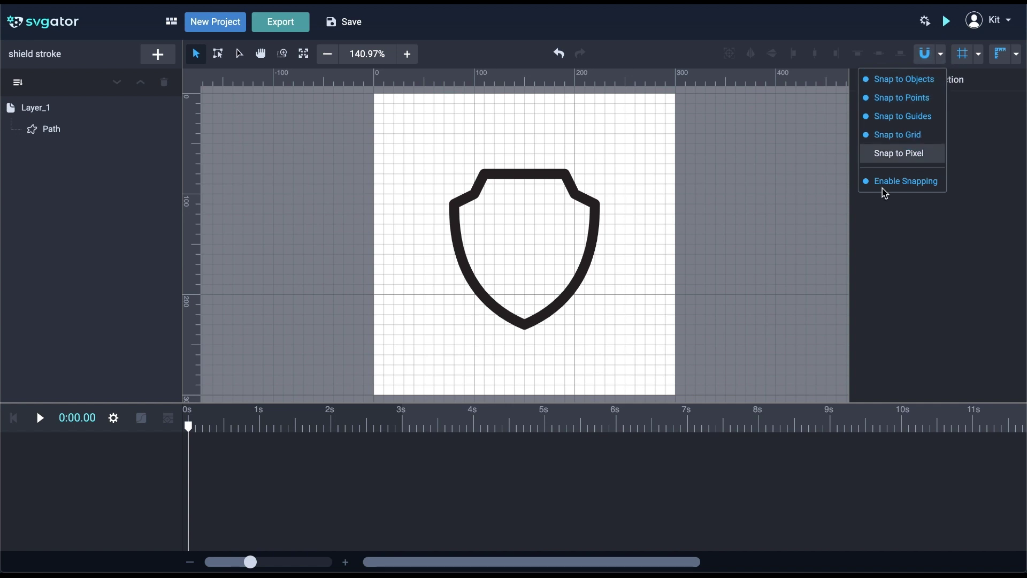
{"action": "left_click", "coordinate": [568, 182]}
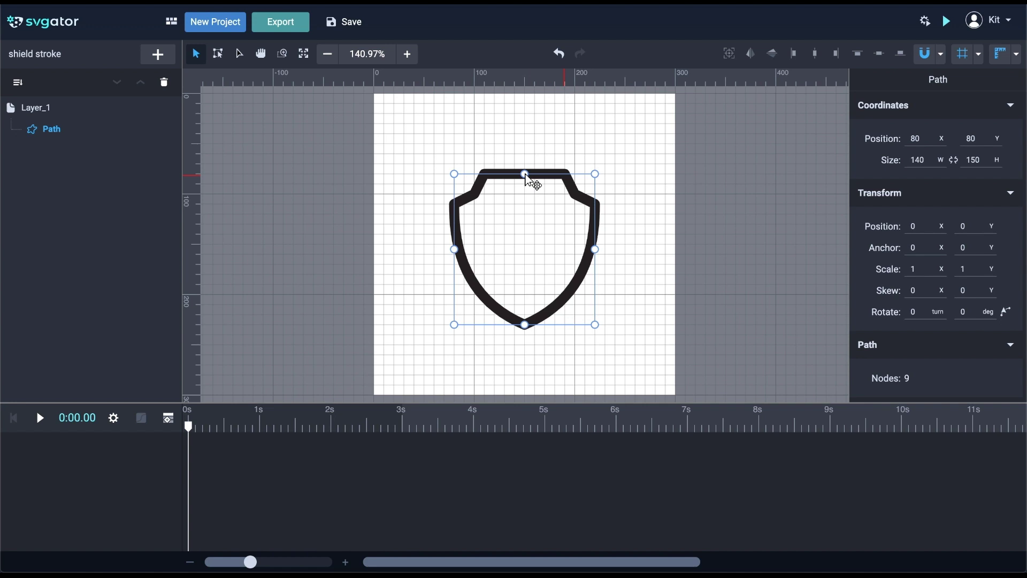
{"action": "left_click", "coordinate": [235, 56]}
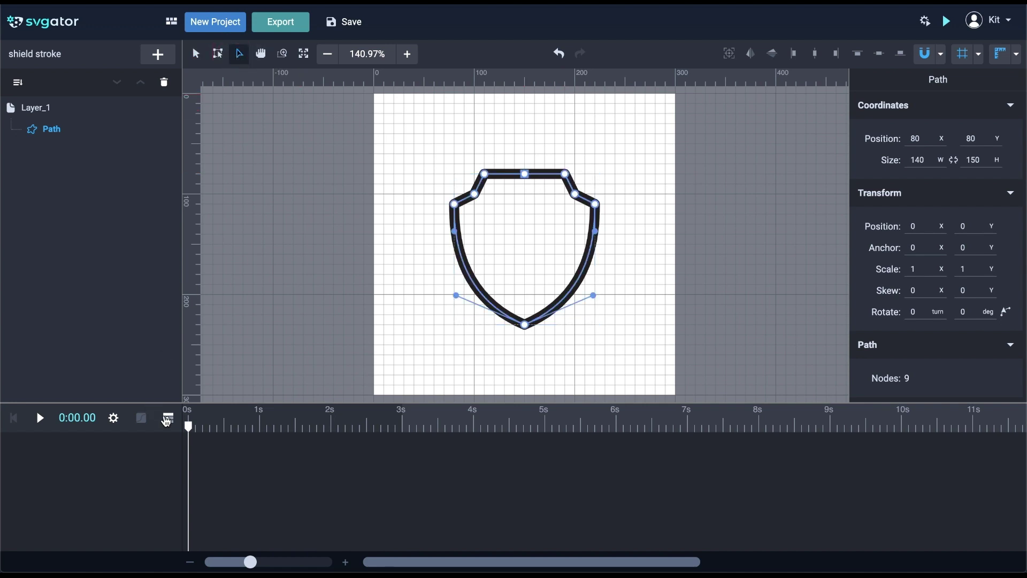
- Add a Morph animation and, at 0.5 s, raise the bottom point and lower the side nodes
{"action": "left_click", "coordinate": [168, 419]}
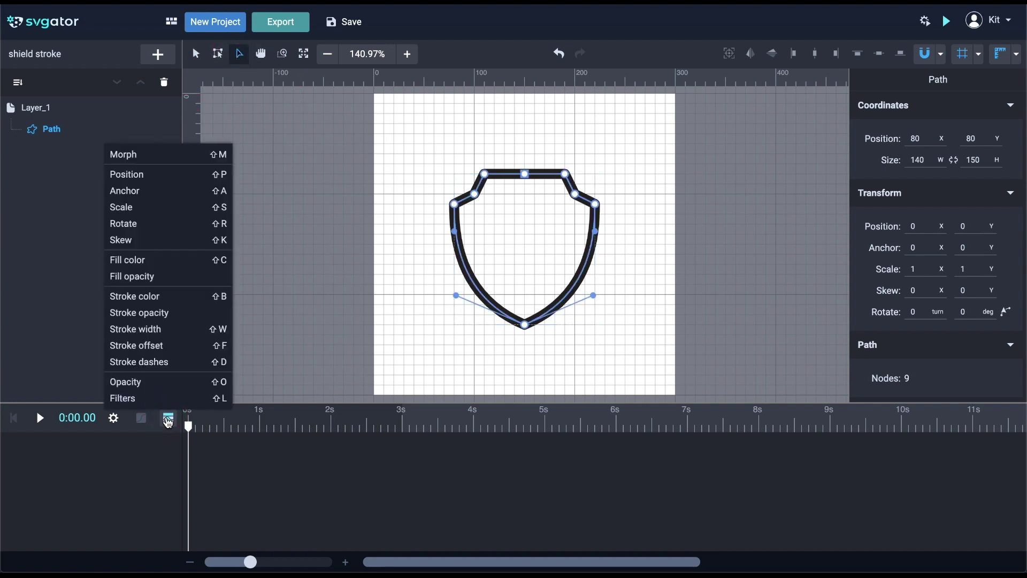
{"action": "left_click", "coordinate": [161, 154]}
{"action": "left_click_drag", "start_coordinate": [193, 433], "coordinate": [234, 432]}
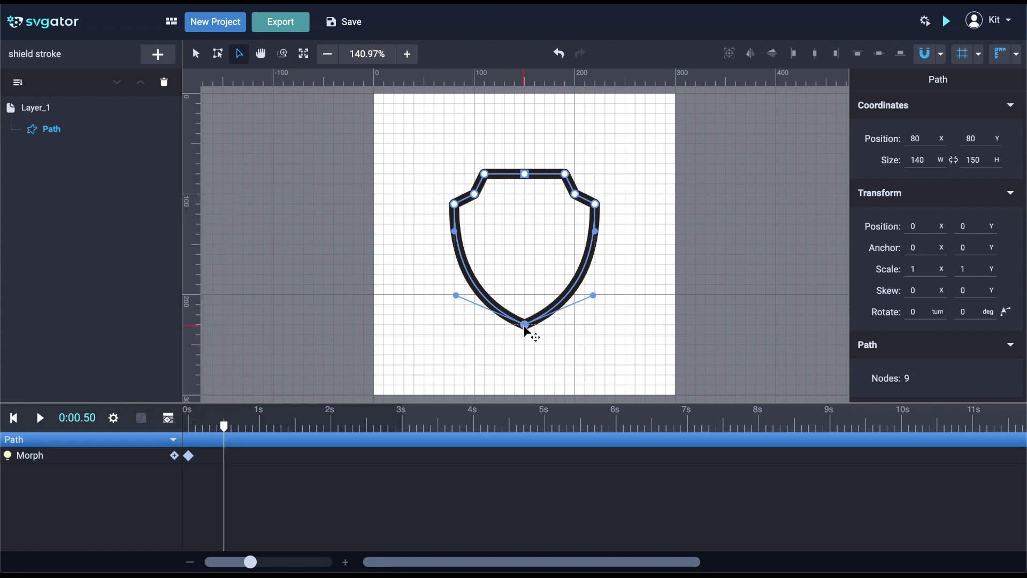
{"action": "left_click_drag", "start_coordinate": [524, 325], "coordinate": [525, 304]}
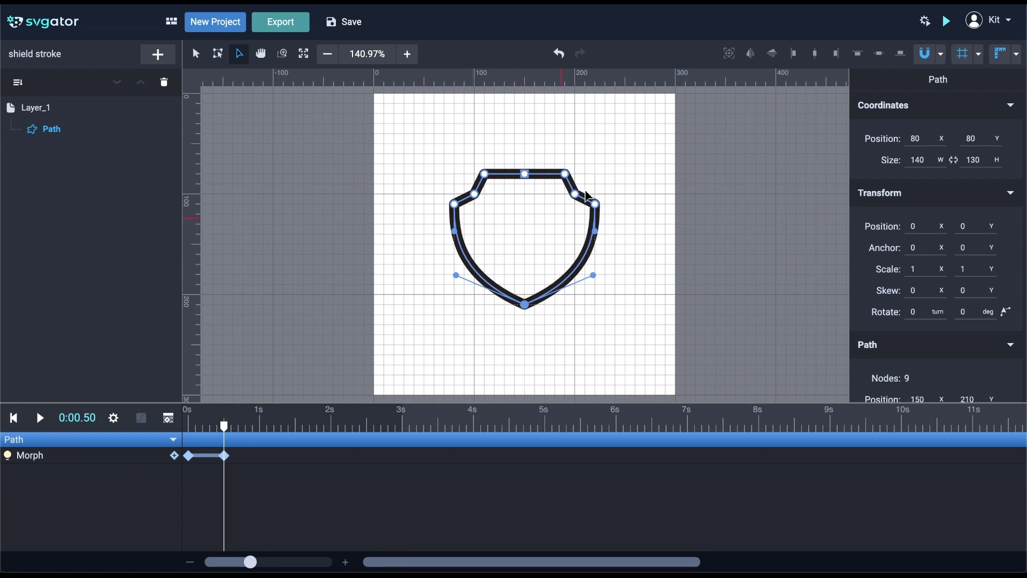
{"action": "scroll", "coordinate": [588, 197], "scroll_direction": "up", "scroll_amount": 3}
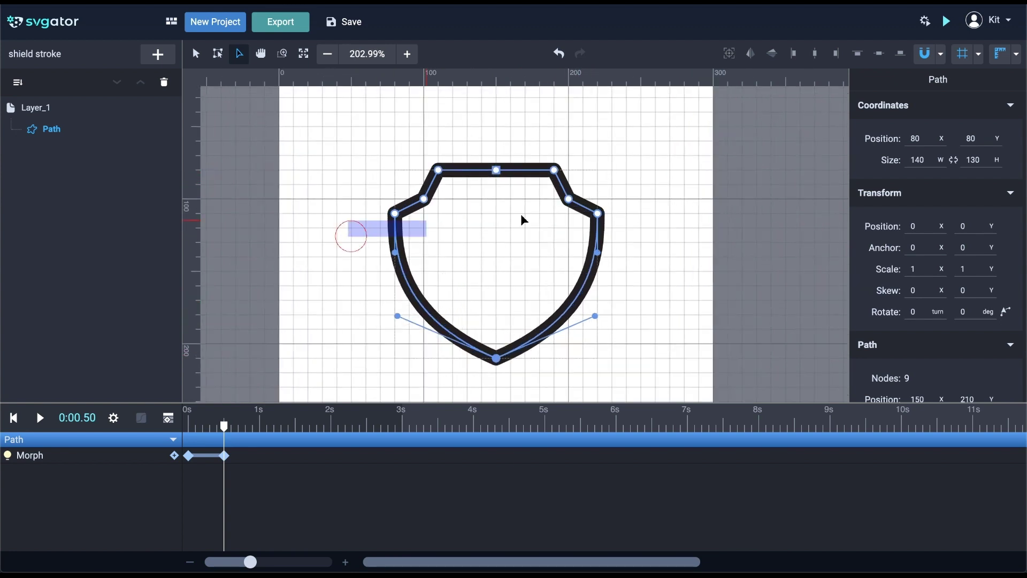
{"action": "left_click_drag", "start_coordinate": [524, 219], "coordinate": [608, 377]}
{"action": "left_click_drag", "start_coordinate": [422, 342], "coordinate": [461, 360]}
{"action": "left_click_drag", "start_coordinate": [598, 382], "coordinate": [557, 364]}
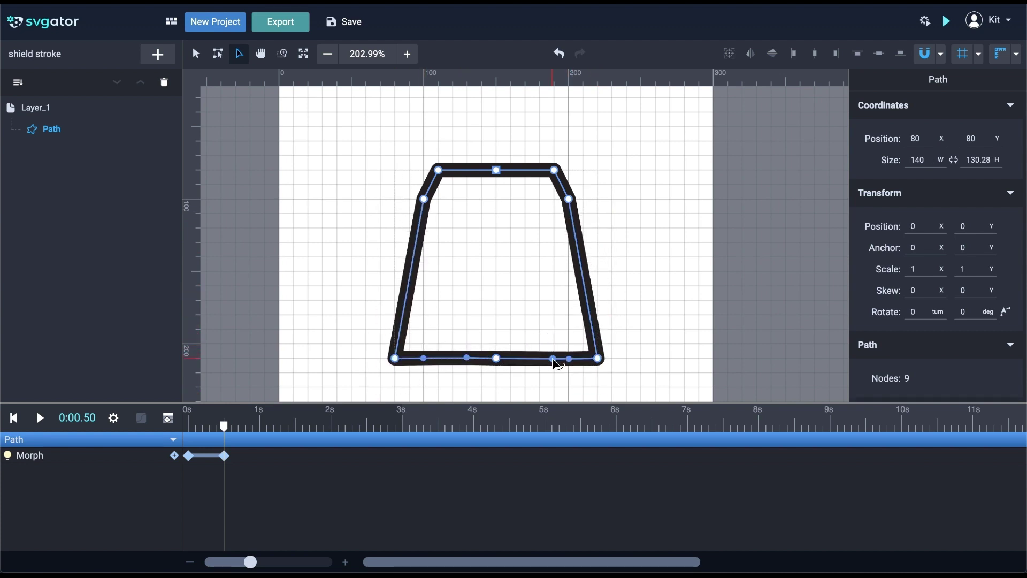
{"action": "left_click_drag", "start_coordinate": [568, 199], "coordinate": [614, 284]}
- Pull the nodes into the 160 × 100.28 crown's peaks and scrub to check the morph
{"action": "left_click_drag", "start_coordinate": [424, 286], "coordinate": [378, 284]}
{"action": "left_click_drag", "start_coordinate": [598, 358], "coordinate": [583, 358]}
{"action": "left_click_drag", "start_coordinate": [497, 170], "coordinate": [496, 243]}
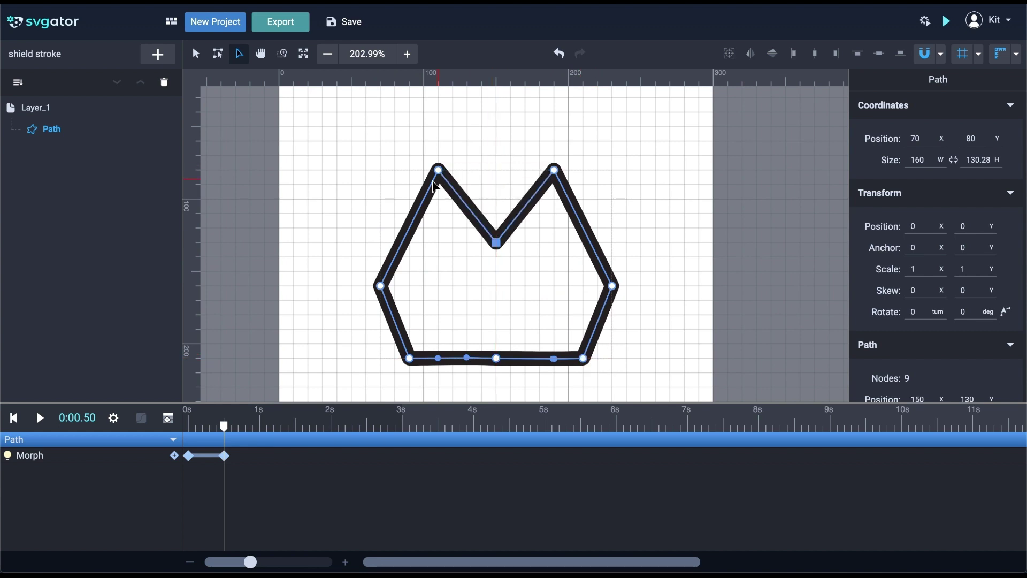
{"action": "left_click_drag", "start_coordinate": [435, 185], "coordinate": [566, 245]}
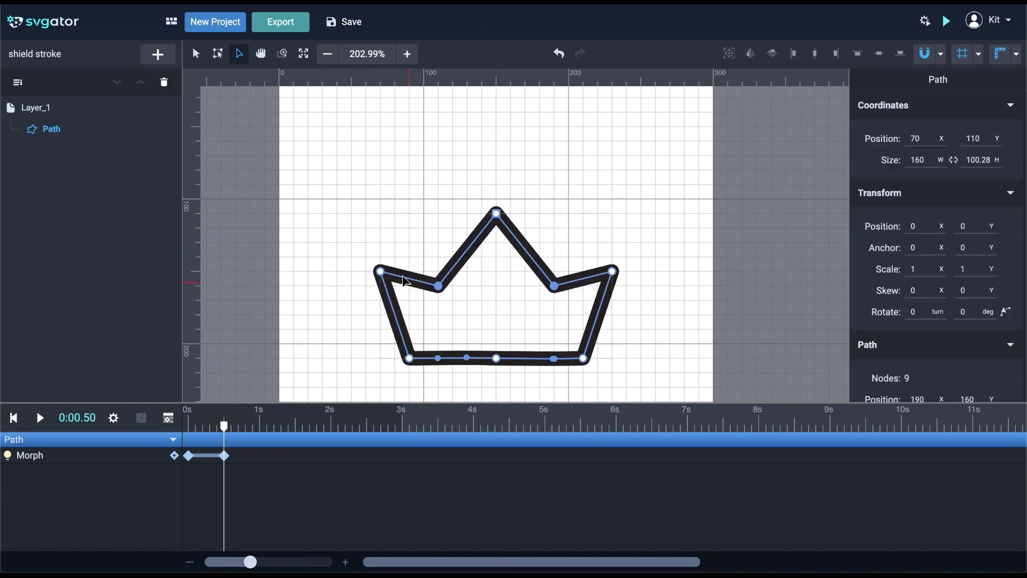
{"action": "left_click_drag", "start_coordinate": [380, 271], "coordinate": [366, 247]}
{"action": "left_click_drag", "start_coordinate": [613, 270], "coordinate": [627, 247]}
{"action": "left_click", "coordinate": [303, 54]}
{"action": "mouse_move", "coordinate": [224, 426]}
{"action": "left_mouse_down"}
{"action": "mouse_move", "coordinate": [206, 425]}
{"action": "mouse_move", "coordinate": [223, 426]}
{"action": "left_mouse_up"}
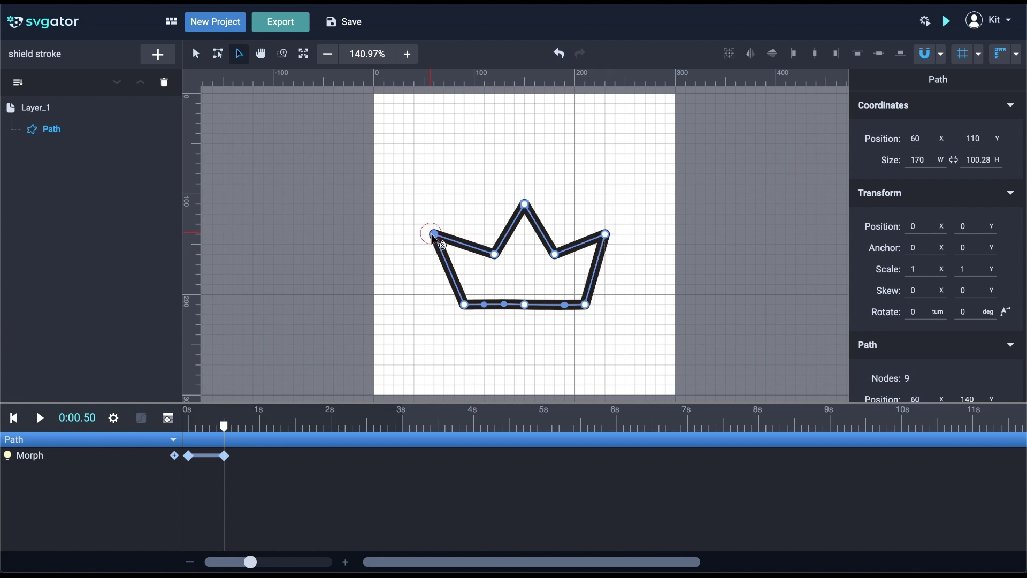
{"action": "left_click_drag", "start_coordinate": [434, 235], "coordinate": [444, 236]}
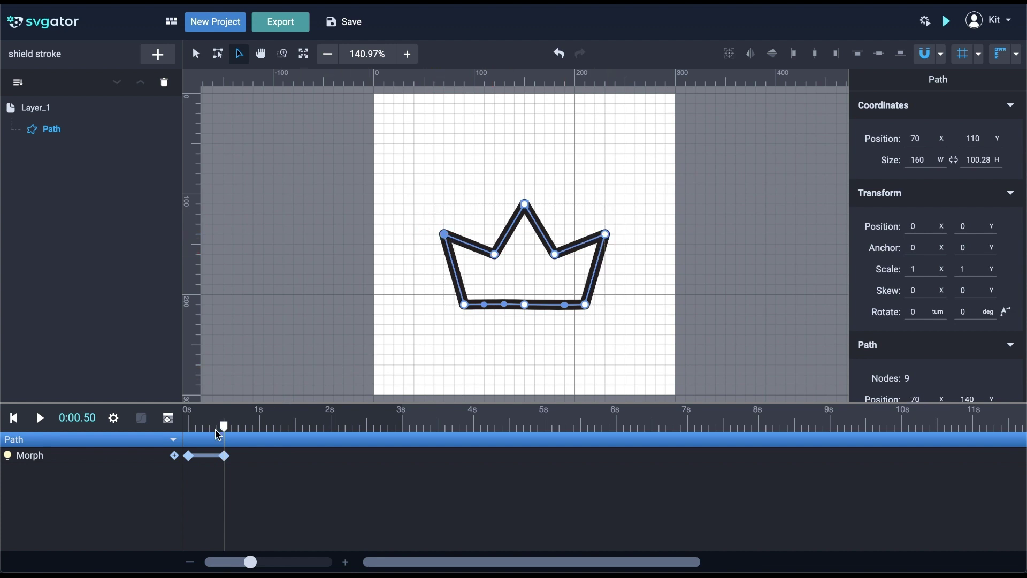
{"action": "mouse_move", "coordinate": [224, 425]}
{"action": "left_mouse_down"}
{"action": "mouse_move", "coordinate": [188, 426]}
{"action": "mouse_move", "coordinate": [225, 425]}
{"action": "left_mouse_up"}
{"action": "scroll", "coordinate": [530, 267], "scroll_direction": "up", "scroll_amount": 5}
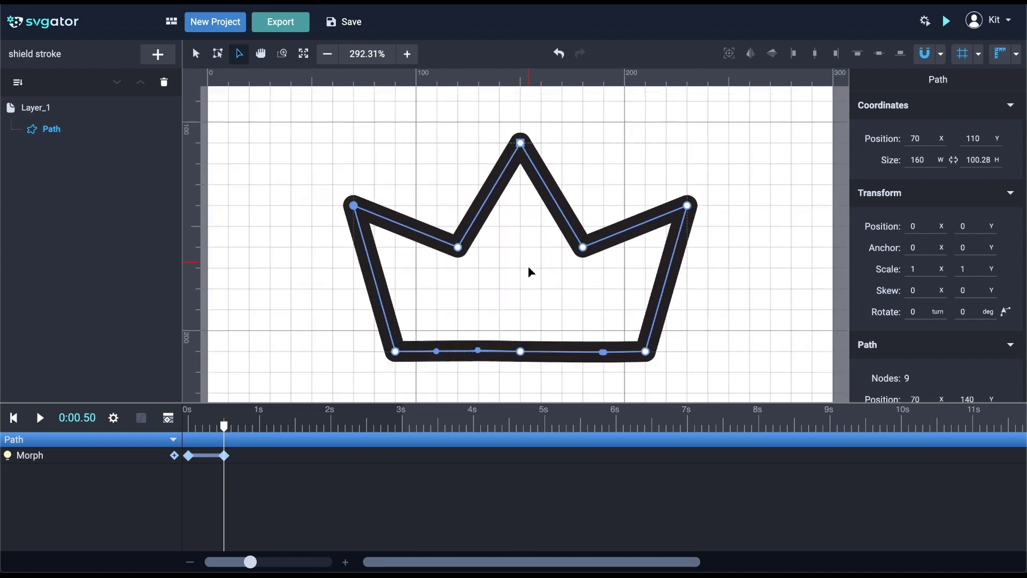
- Add a Stroke offset animation to the path and mute the Morph track
{"action": "left_click_drag", "start_coordinate": [224, 427], "coordinate": [188, 427]}
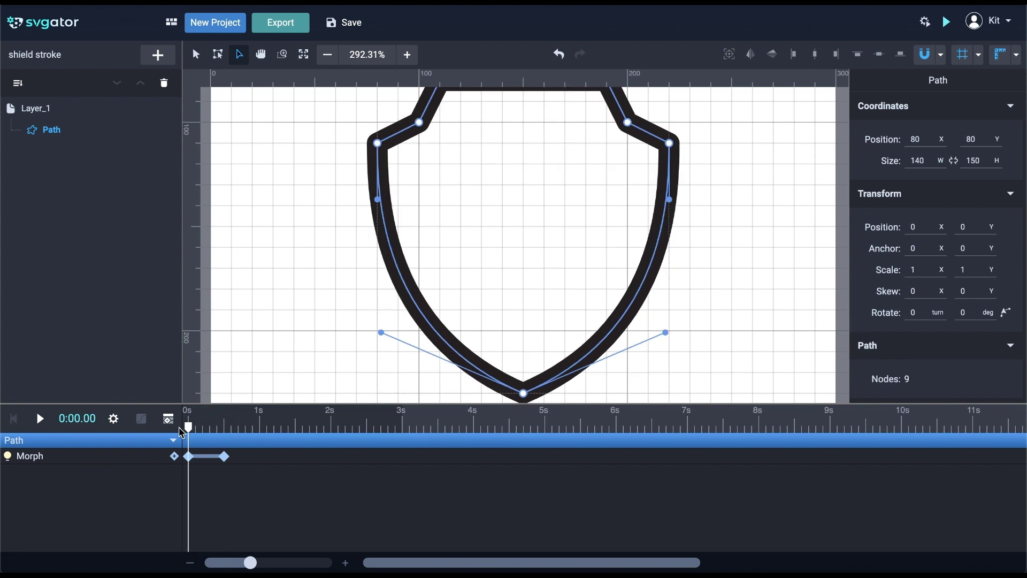
{"action": "left_click", "coordinate": [167, 419]}
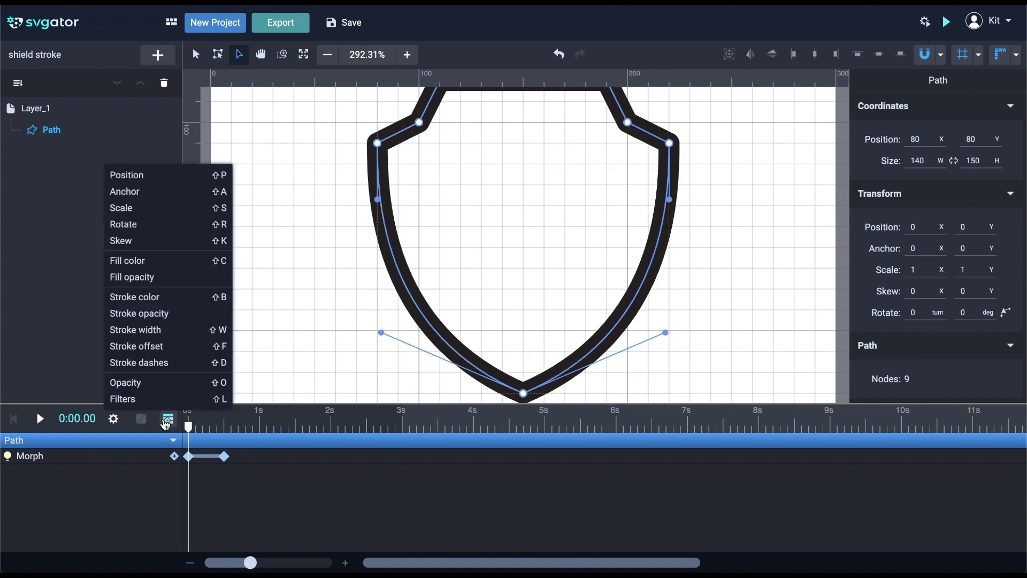
{"action": "left_click", "coordinate": [162, 348]}
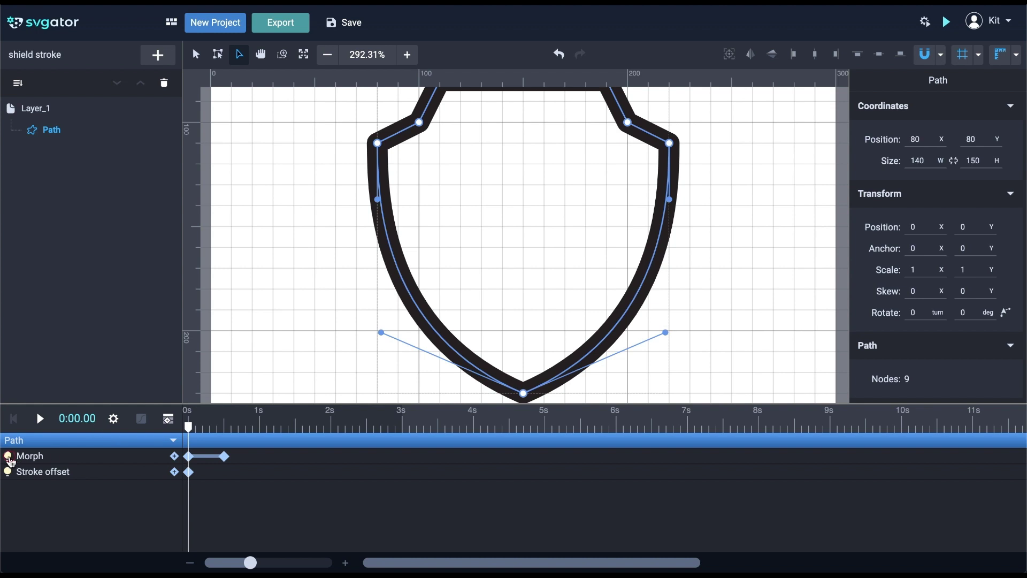
{"action": "left_click", "coordinate": [8, 456]}
- Set the stroke offset to the path length and paste 466.57 as the dash length
{"action": "scroll", "coordinate": [942, 290], "scroll_direction": "down", "scroll_amount": 5}
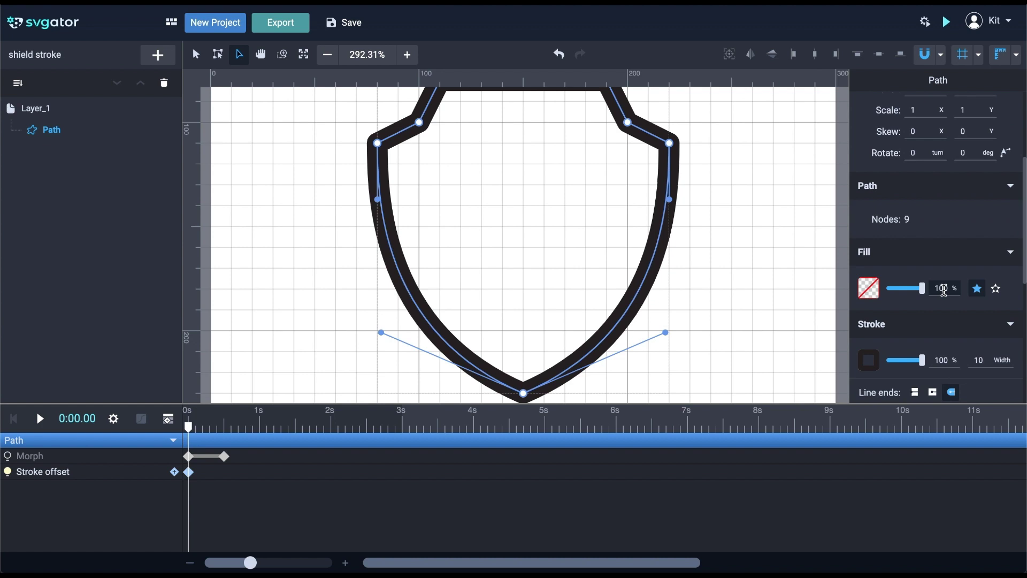
{"action": "left_click", "coordinate": [984, 318]}
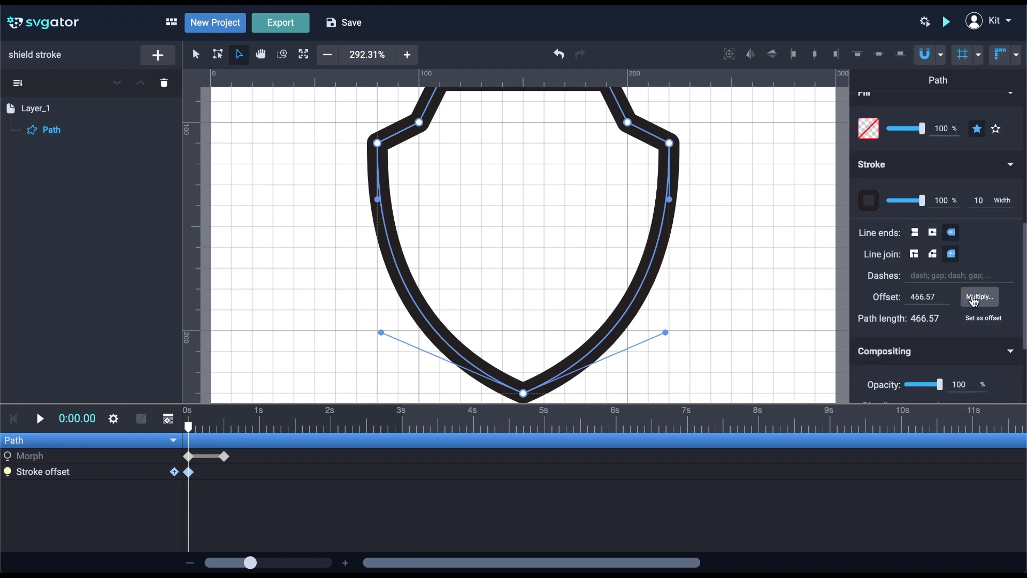
{"action": "left_click", "coordinate": [974, 299]}
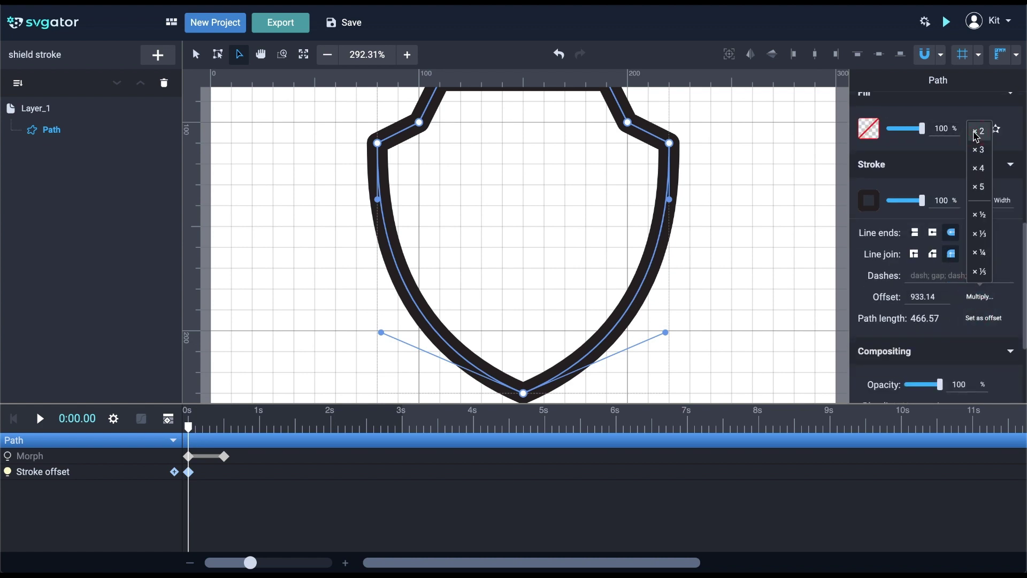
{"action": "left_click_drag", "start_coordinate": [942, 317], "coordinate": [918, 327]}
{"action": "key", "text": "ctrl+c"}
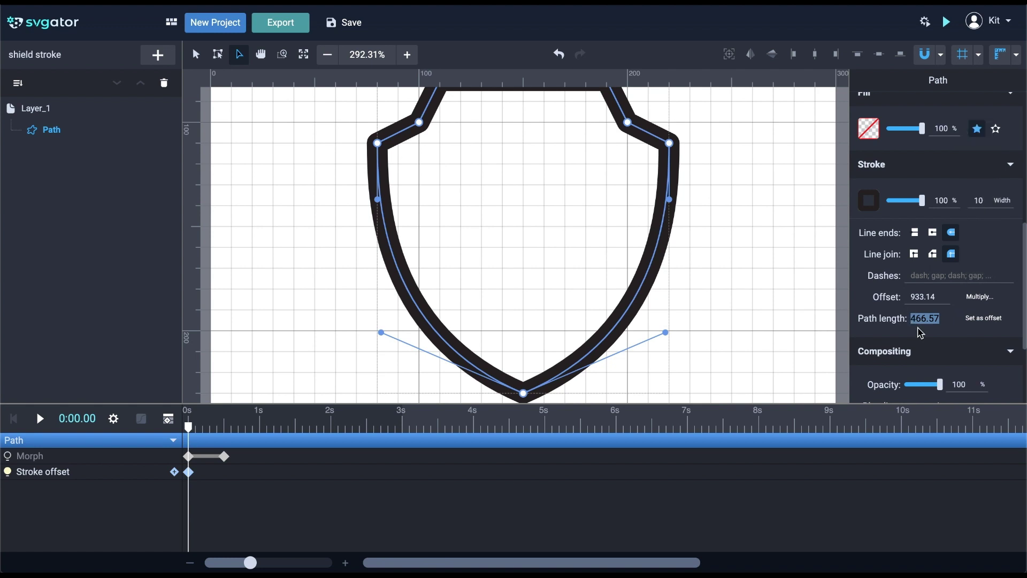
{"action": "left_click", "coordinate": [934, 274]}
{"action": "key", "text": "ctrl+v"}
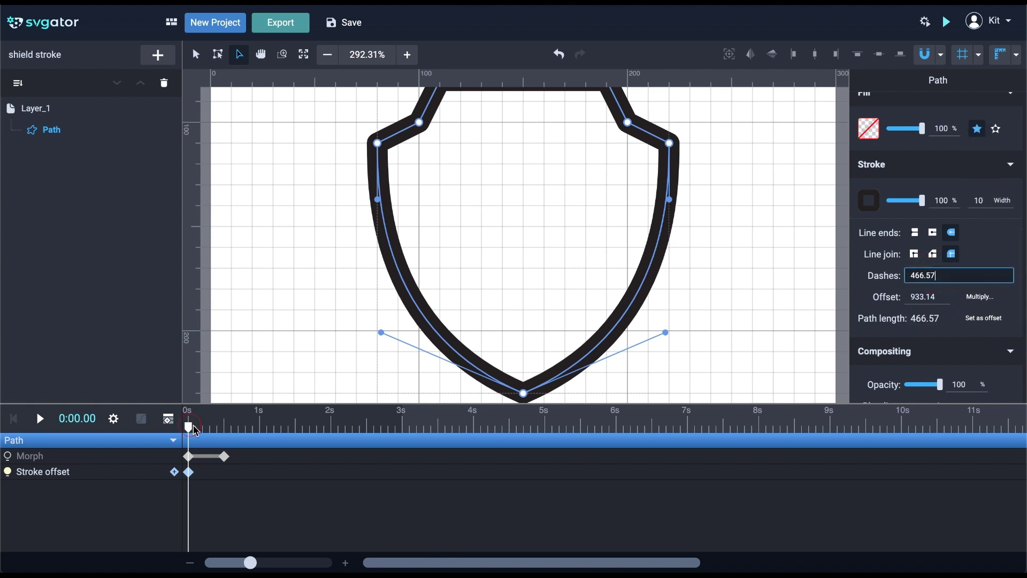
- Keyframe stroke offset 466.57 at 0.5 s and 0 at 1 s
{"action": "left_click_drag", "start_coordinate": [193, 427], "coordinate": [229, 427]}
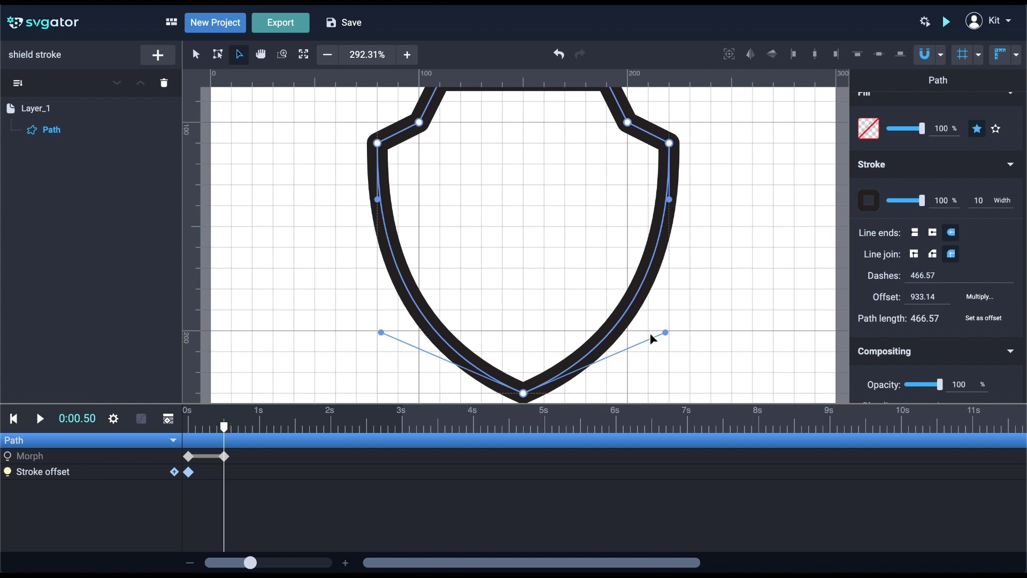
{"action": "left_click", "coordinate": [986, 321]}
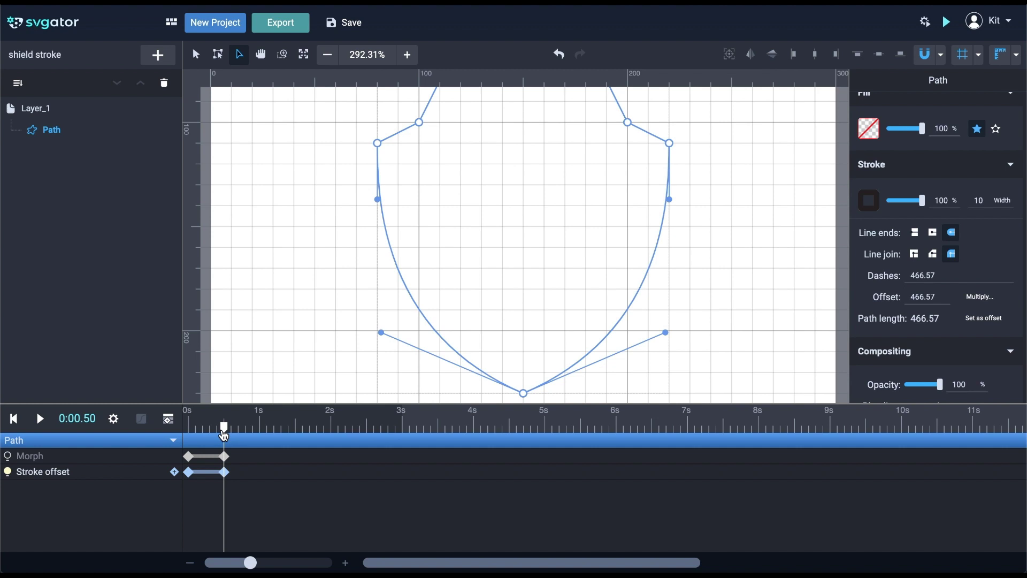
{"action": "left_click_drag", "start_coordinate": [225, 432], "coordinate": [260, 427]}
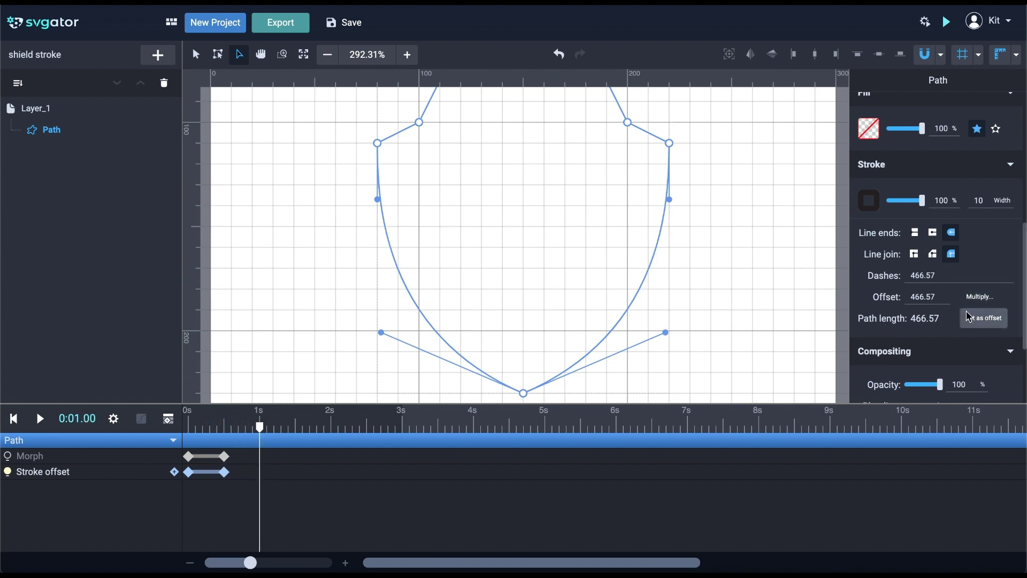
{"action": "left_click", "coordinate": [945, 298]}
{"action": "key", "text": "ctrl+a"}
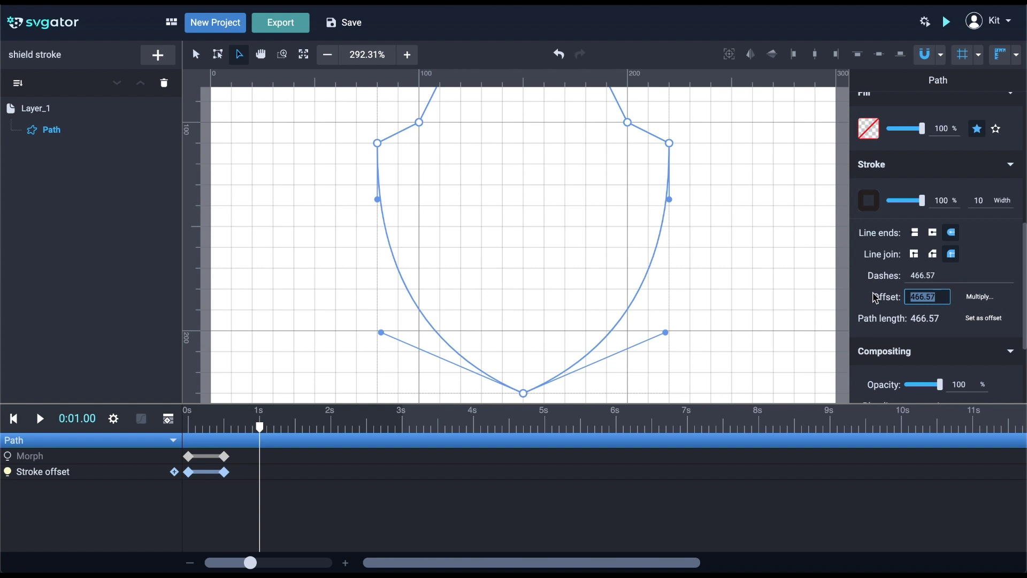
{"action": "type", "text": "0"}
{"action": "key", "text": "Return"}
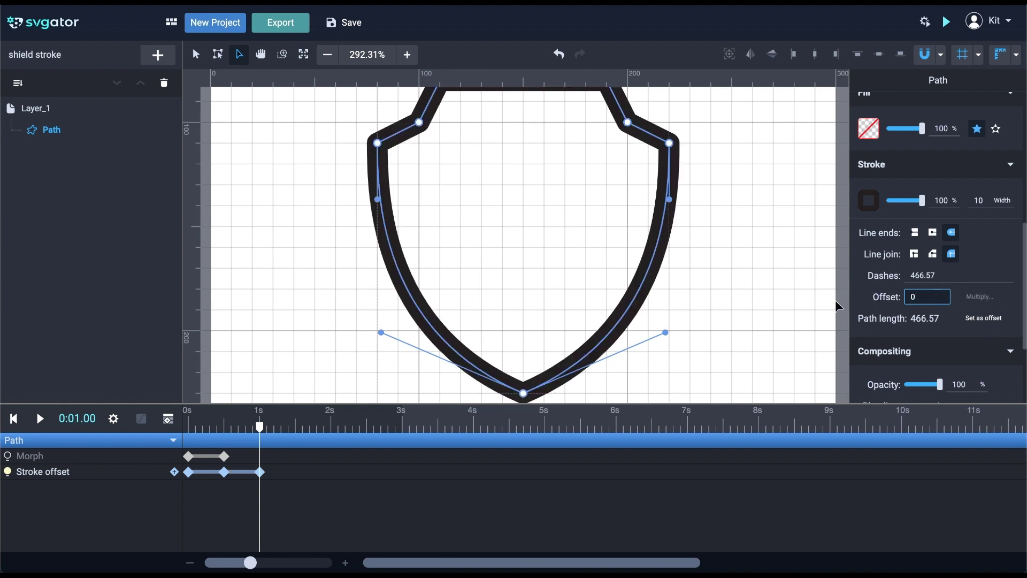
- Re-enable the Morph track and scrub from 0 s to preview the crown morph with the draw-on
{"action": "left_click", "coordinate": [8, 458]}
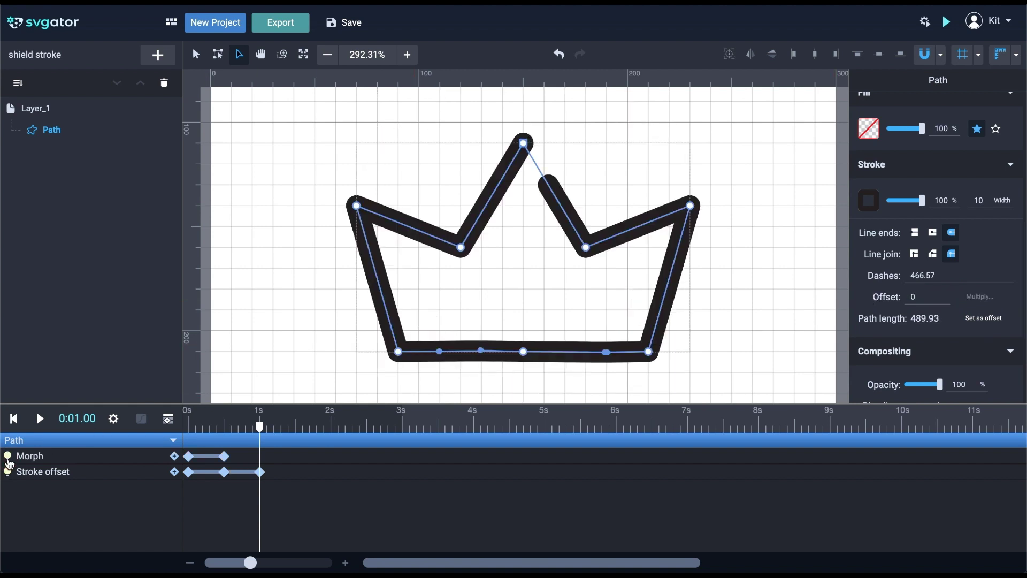
{"action": "left_click", "coordinate": [188, 427]}
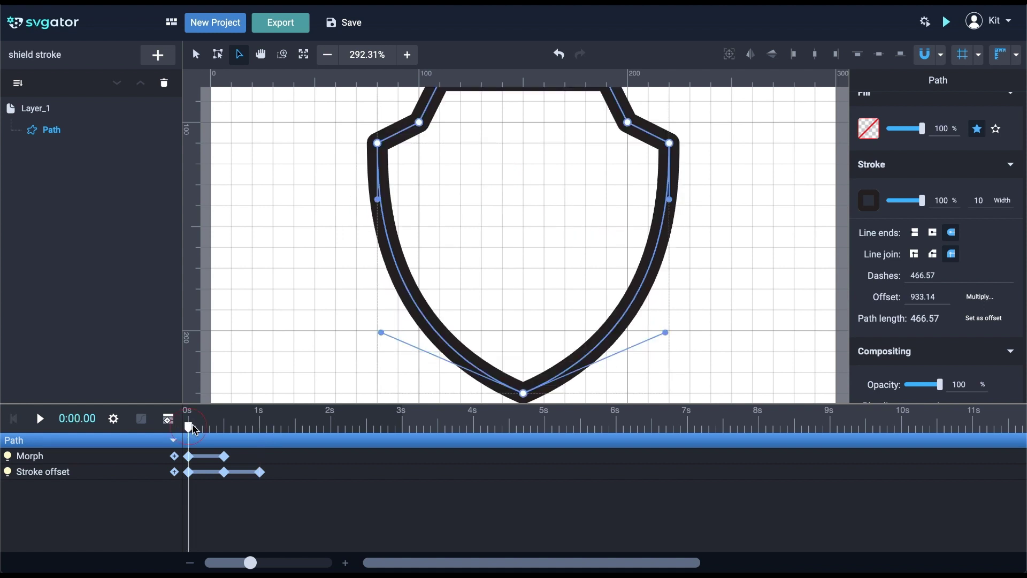
{"action": "left_click_drag", "start_coordinate": [193, 429], "coordinate": [262, 431]}
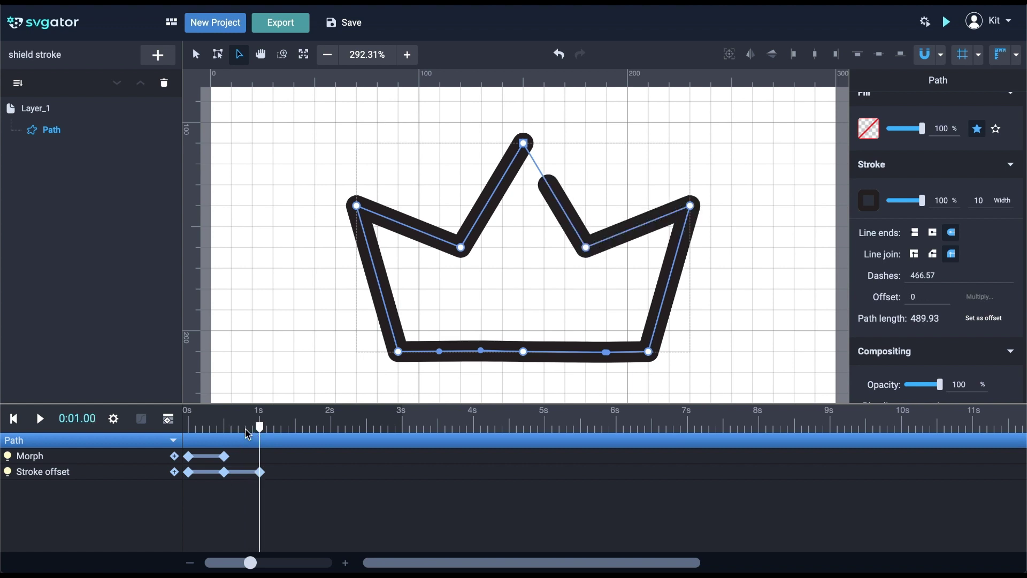
{"action": "scroll", "coordinate": [954, 290], "scroll_direction": "down", "scroll_amount": 1}
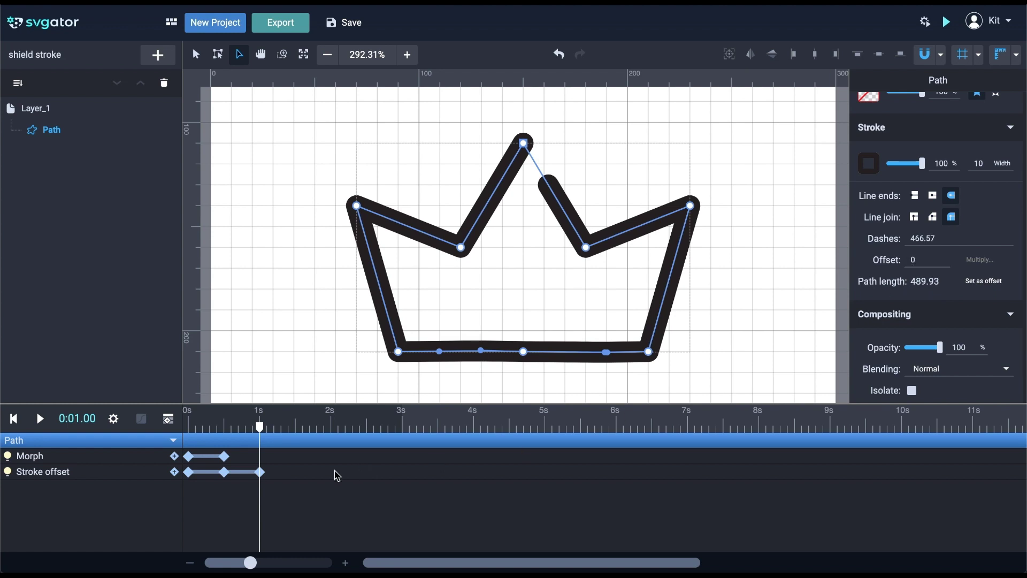
{"action": "left_click_drag", "start_coordinate": [260, 426], "coordinate": [187, 432]}
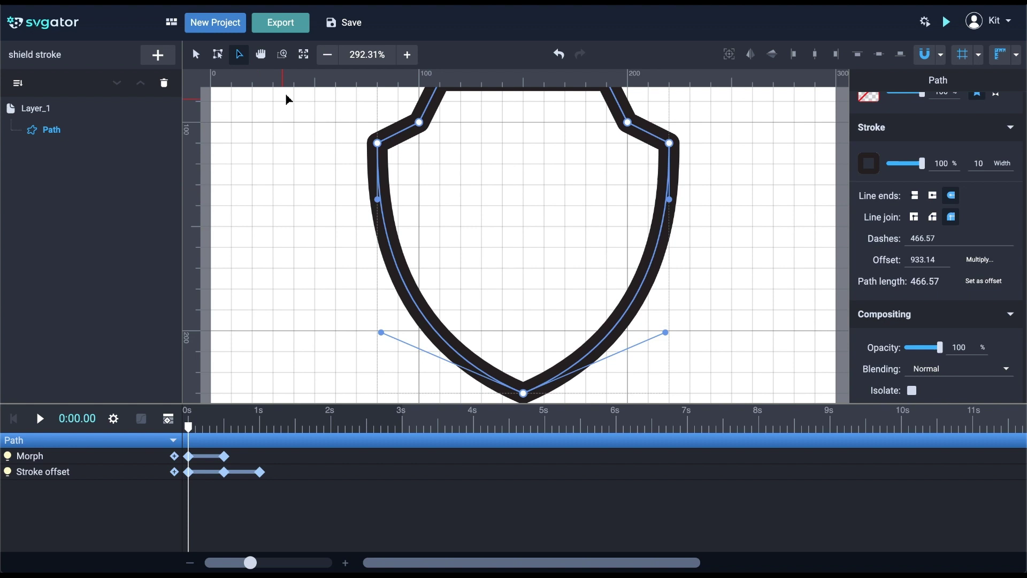
{"action": "left_click", "coordinate": [303, 54]}
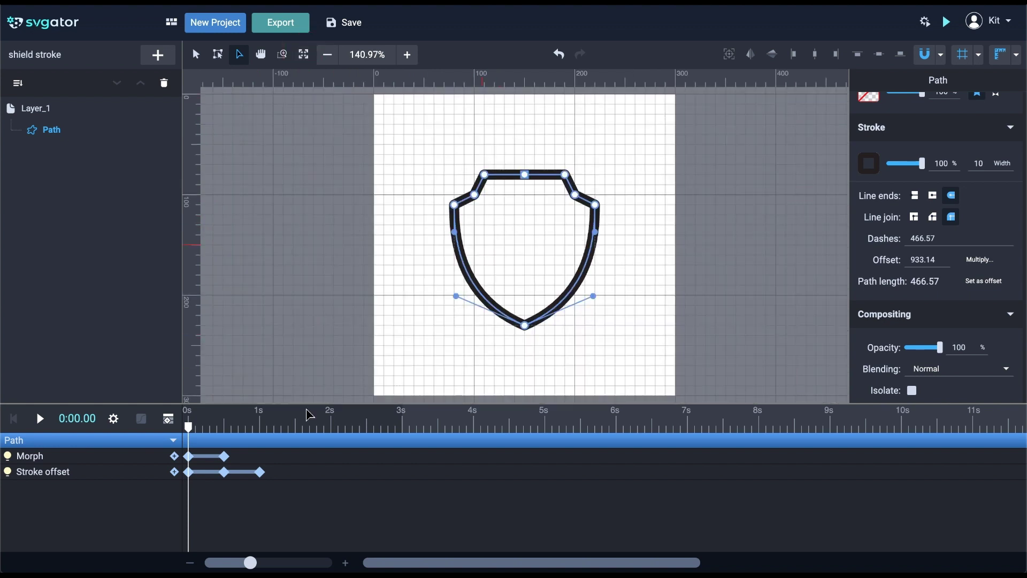
- Animate Stroke dashes from 466.57 at 0.5 s to the crown's 489.93 length at 1 s
{"action": "left_click_drag", "start_coordinate": [190, 428], "coordinate": [227, 428]}
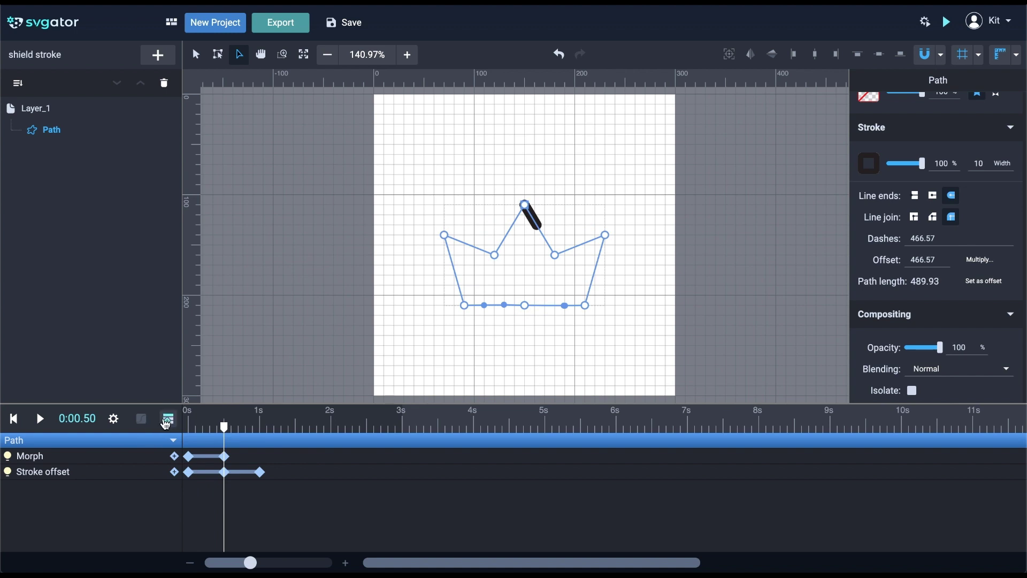
{"action": "left_click", "coordinate": [167, 422]}
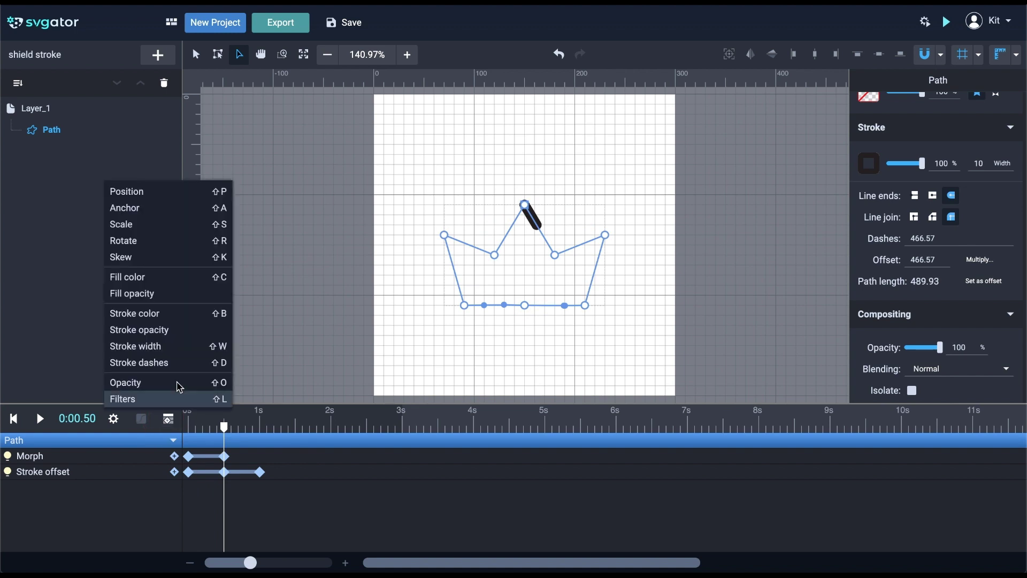
{"action": "left_click", "coordinate": [184, 363]}
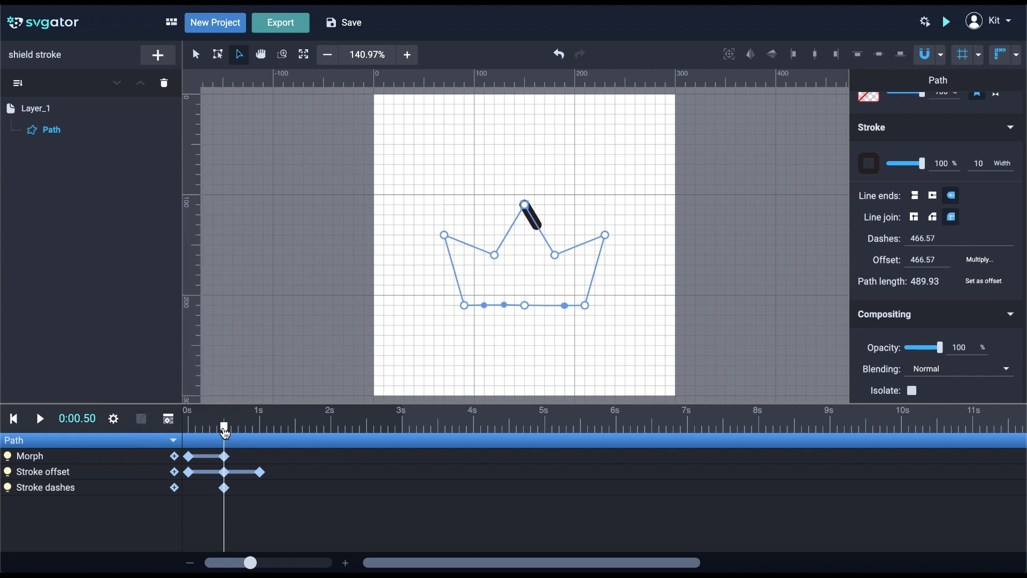
{"action": "left_click_drag", "start_coordinate": [224, 431], "coordinate": [266, 436]}
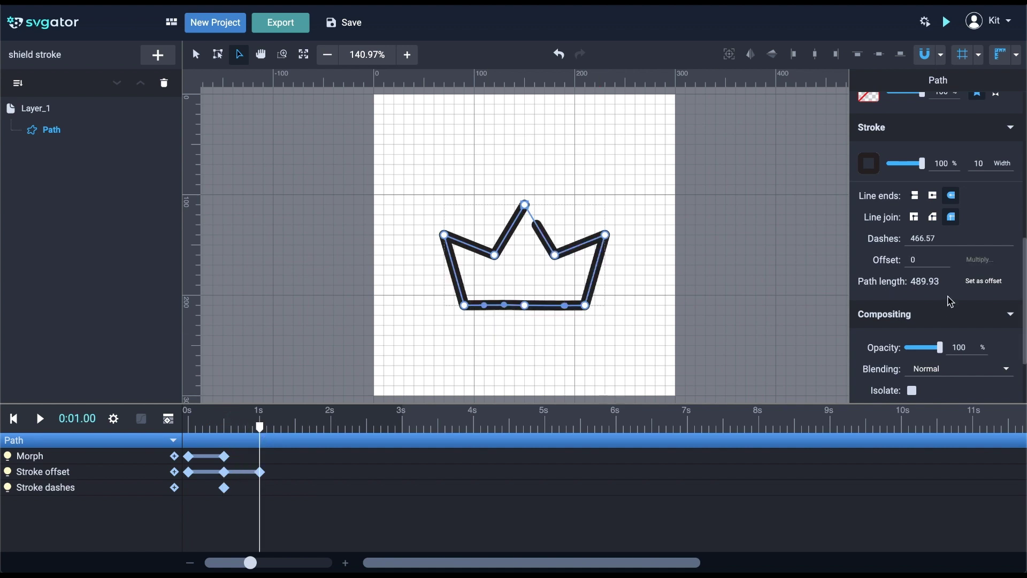
{"action": "double_click", "coordinate": [914, 282]}
{"action": "key", "text": "ctrl+c"}
{"action": "left_click_drag", "start_coordinate": [940, 239], "coordinate": [905, 242]}
{"action": "key", "text": "ctrl+v"}
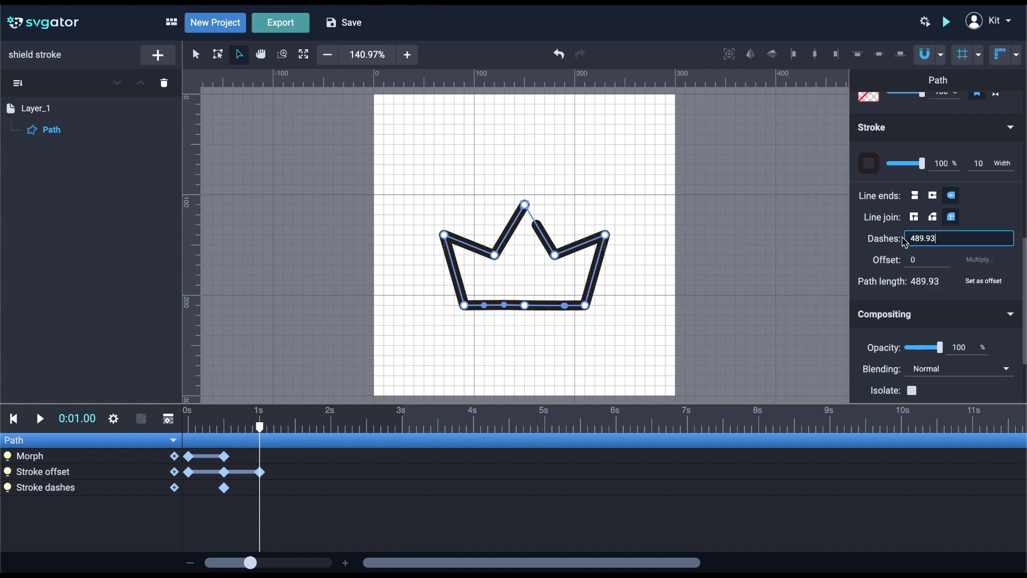
{"action": "key", "text": "Return"}
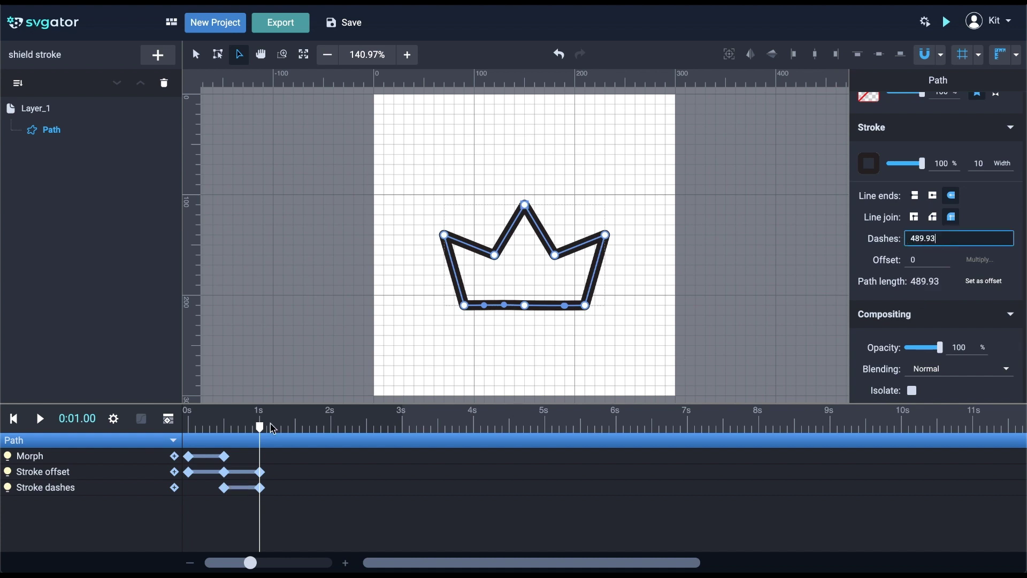
{"action": "left_click", "coordinate": [191, 431]}
{"action": "left_click_drag", "start_coordinate": [191, 430], "coordinate": [233, 433]}
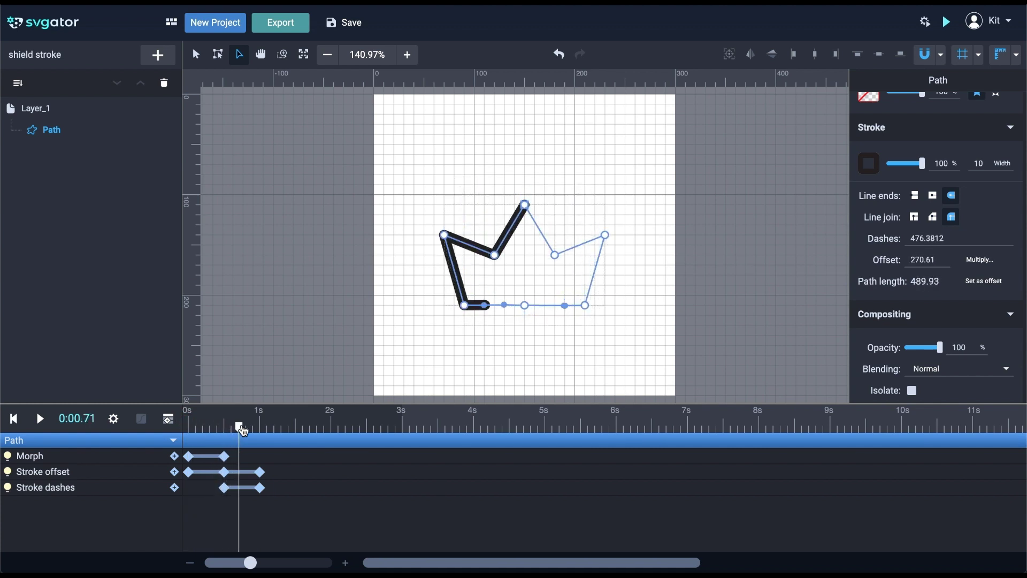
{"action": "left_click_drag", "start_coordinate": [242, 430], "coordinate": [187, 426]}
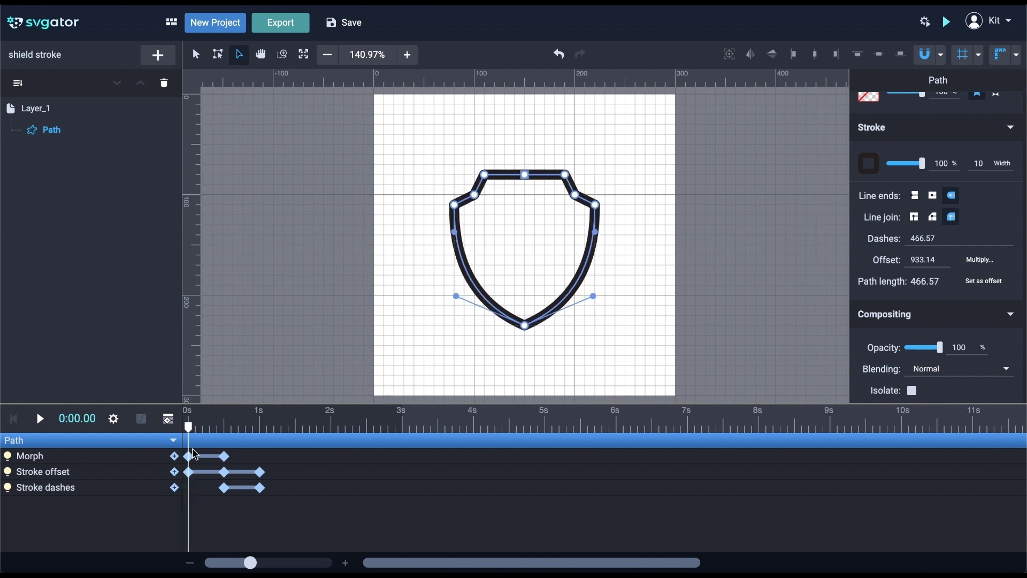
- Delay the Morph keyframes and move the Stroke offset and dashes end keyframes to 0.8 s
{"action": "left_click_drag", "start_coordinate": [204, 461], "coordinate": [233, 460]}
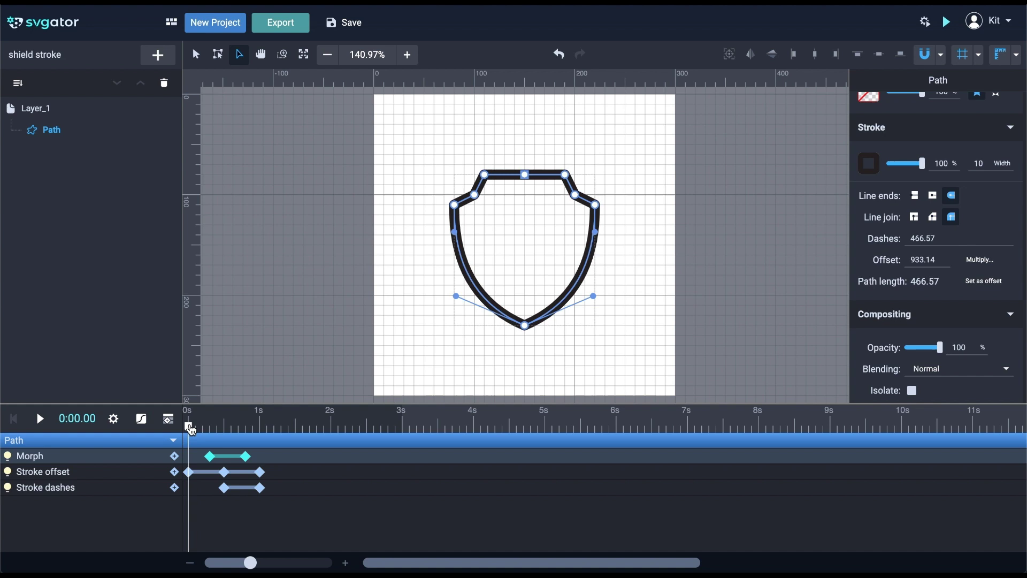
{"action": "left_click_drag", "start_coordinate": [190, 428], "coordinate": [248, 434]}
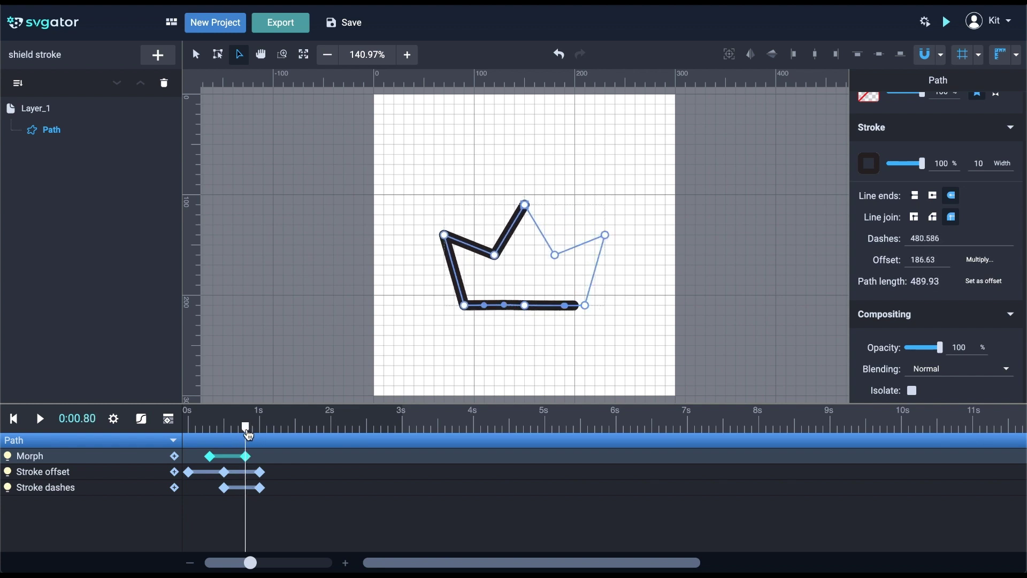
{"action": "mouse_move", "coordinate": [270, 517]}
{"action": "left_mouse_down"}
{"action": "mouse_move", "coordinate": [253, 471]}
{"action": "mouse_move", "coordinate": [263, 478]}
{"action": "mouse_move", "coordinate": [249, 480]}
{"action": "left_mouse_up"}
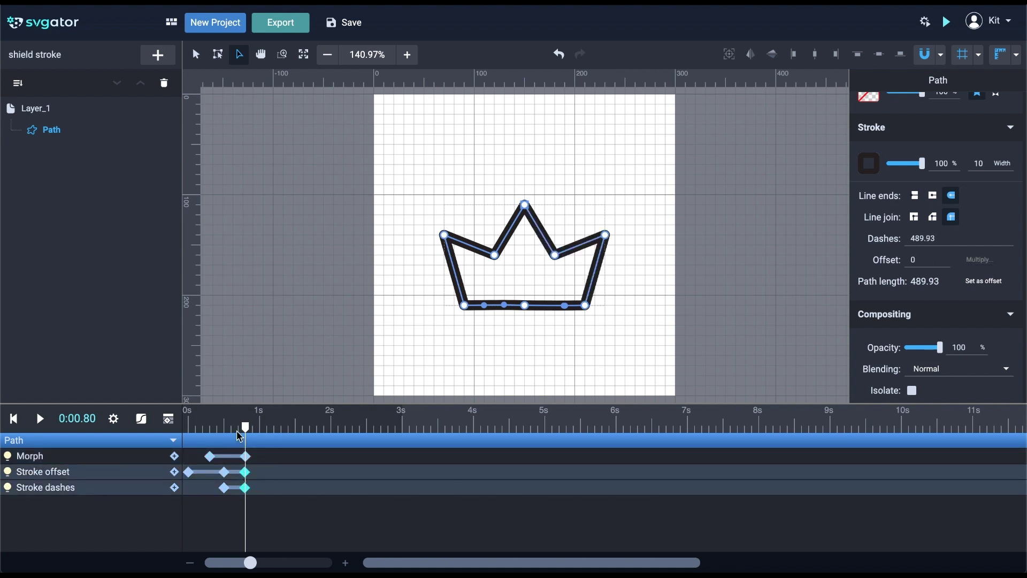
{"action": "mouse_move", "coordinate": [244, 431]}
{"action": "left_mouse_down"}
{"action": "mouse_move", "coordinate": [187, 429]}
{"action": "mouse_move", "coordinate": [248, 436]}
{"action": "left_mouse_up"}
- Duplicate the Path layer and rename the copy 'Stroke'
{"action": "left_click", "coordinate": [69, 130]}
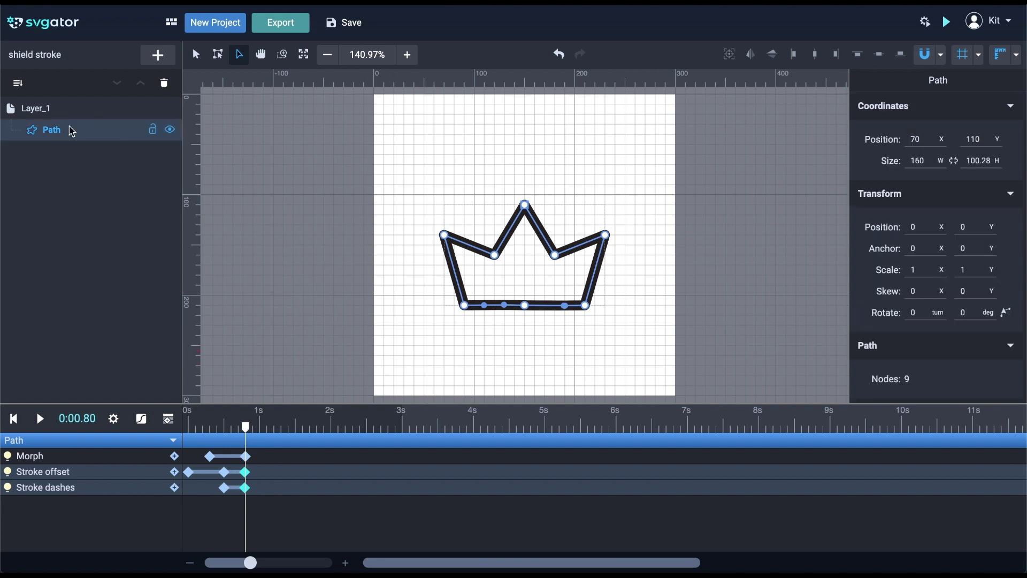
{"action": "right_click", "coordinate": [76, 131]}
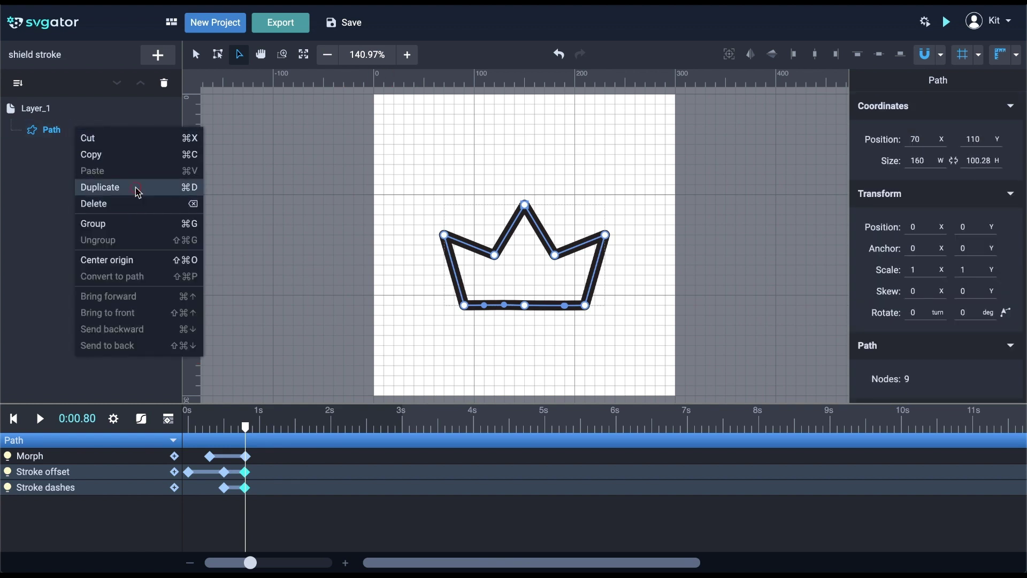
{"action": "left_click", "coordinate": [135, 187]}
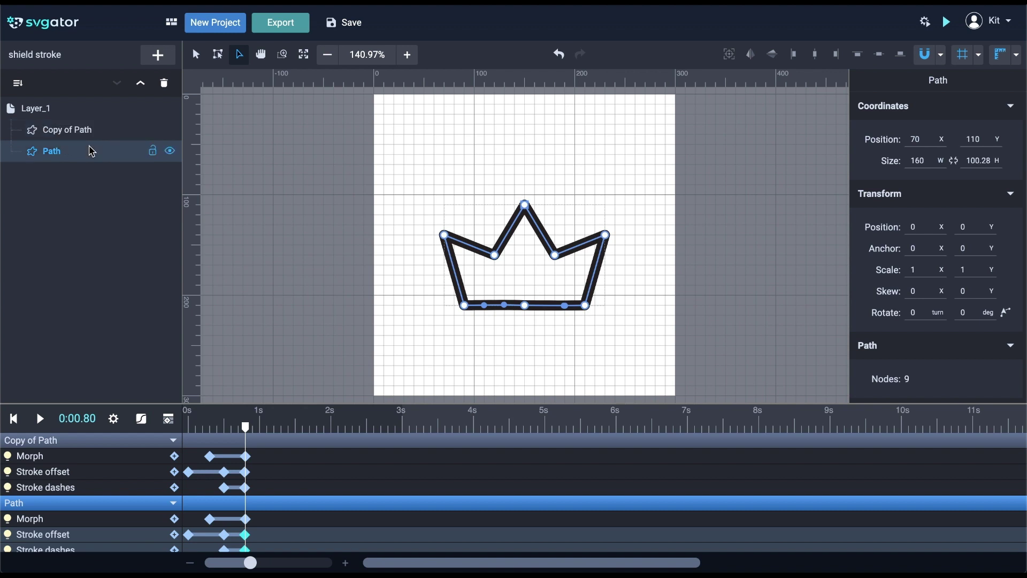
{"action": "left_click", "coordinate": [94, 137]}
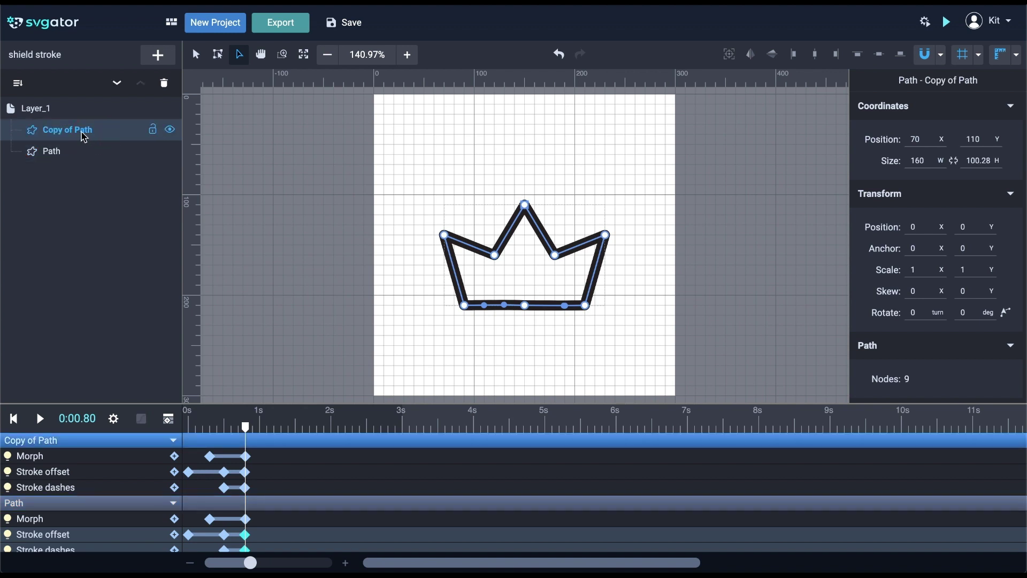
{"action": "double_click", "coordinate": [79, 130]}
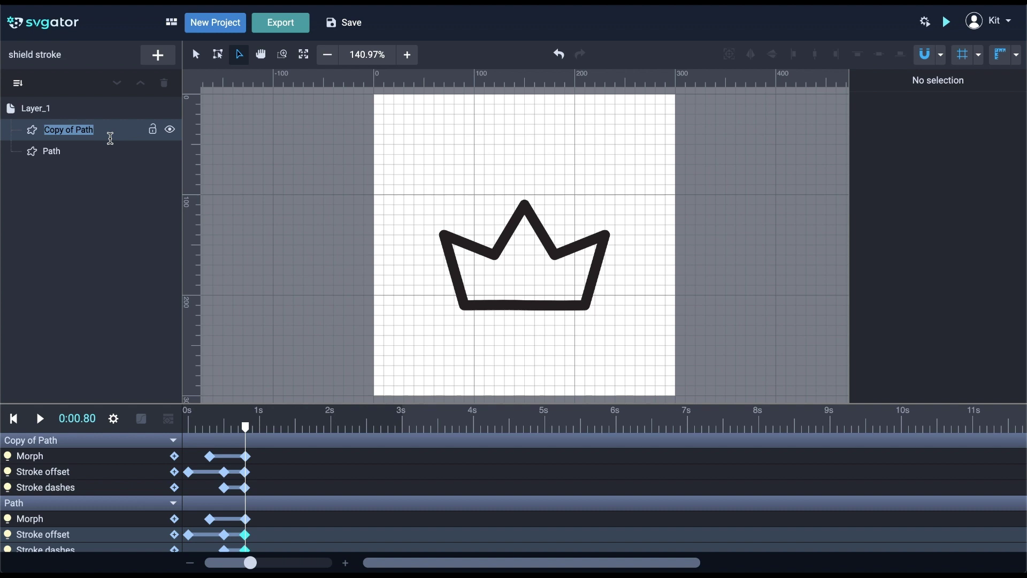
{"action": "type", "text": "Stroke"}
{"action": "key", "text": "Return"}
- Rename the original Path layer 'Fill'
{"action": "left_click", "coordinate": [53, 152]}
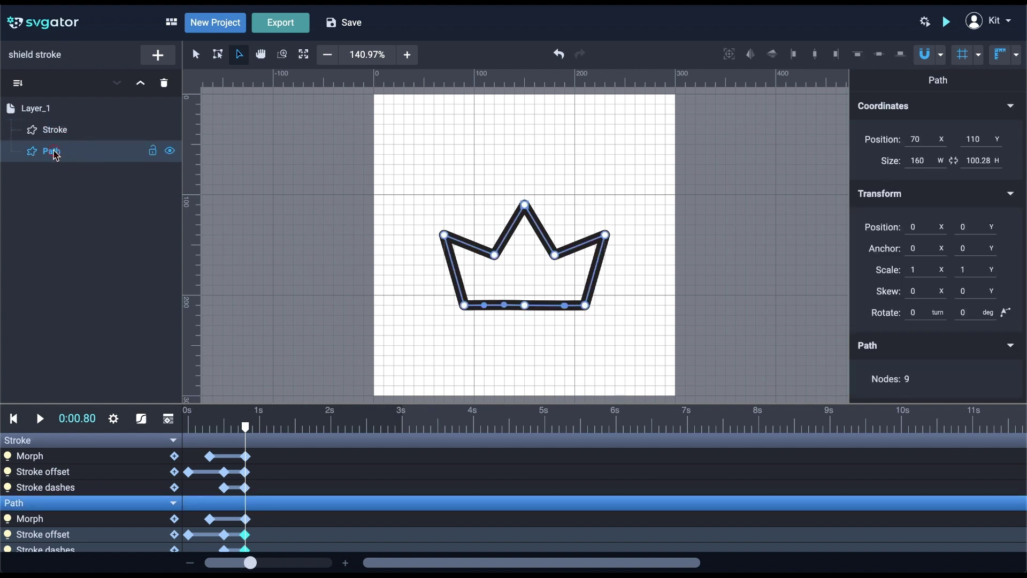
{"action": "double_click", "coordinate": [55, 153]}
{"action": "type", "text": "F"}
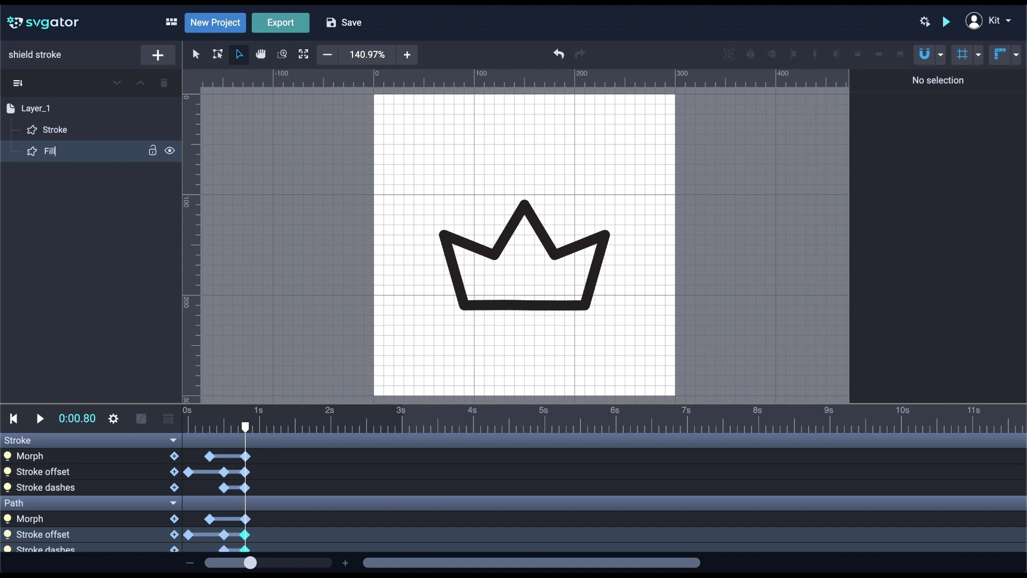
{"action": "type", "text": "ill"}
{"action": "key", "text": "Return"}
- Set the Fill layer's stroke to None
{"action": "left_click", "coordinate": [87, 154]}
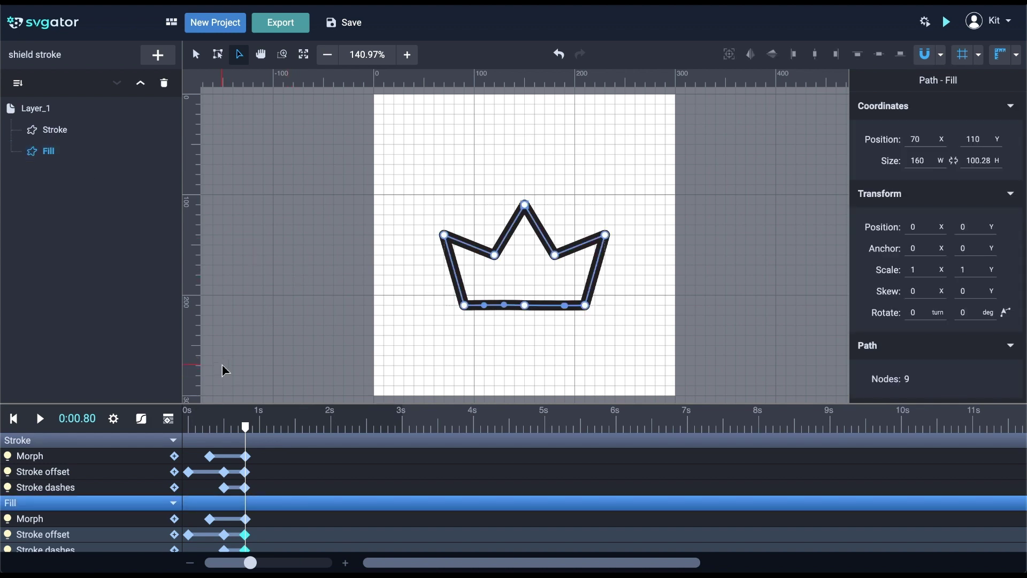
{"action": "scroll", "coordinate": [210, 490], "scroll_direction": "down", "scroll_amount": 1}
{"action": "scroll", "coordinate": [963, 282], "scroll_direction": "down", "scroll_amount": 3}
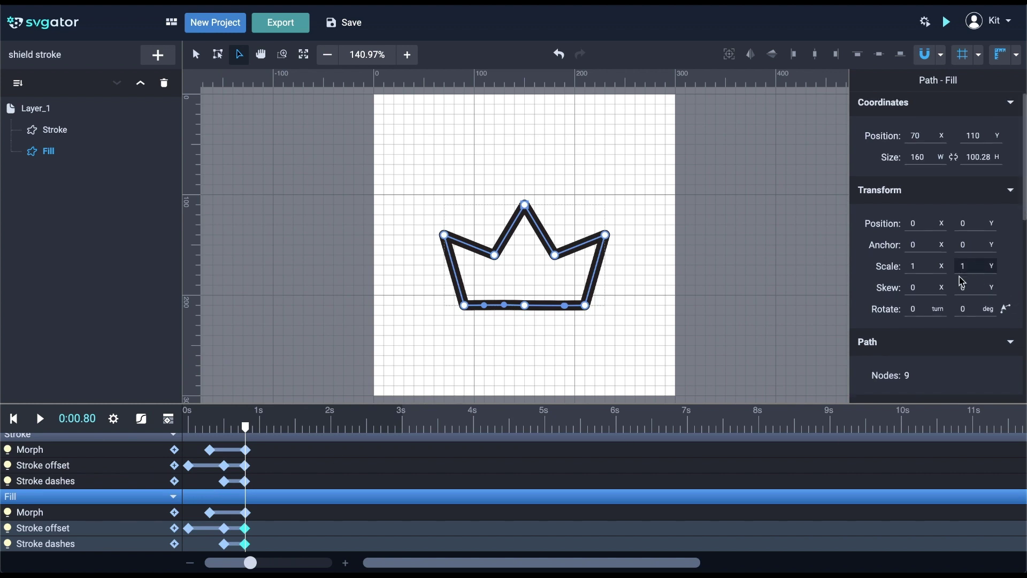
{"action": "scroll", "coordinate": [962, 282], "scroll_direction": "down", "scroll_amount": 1}
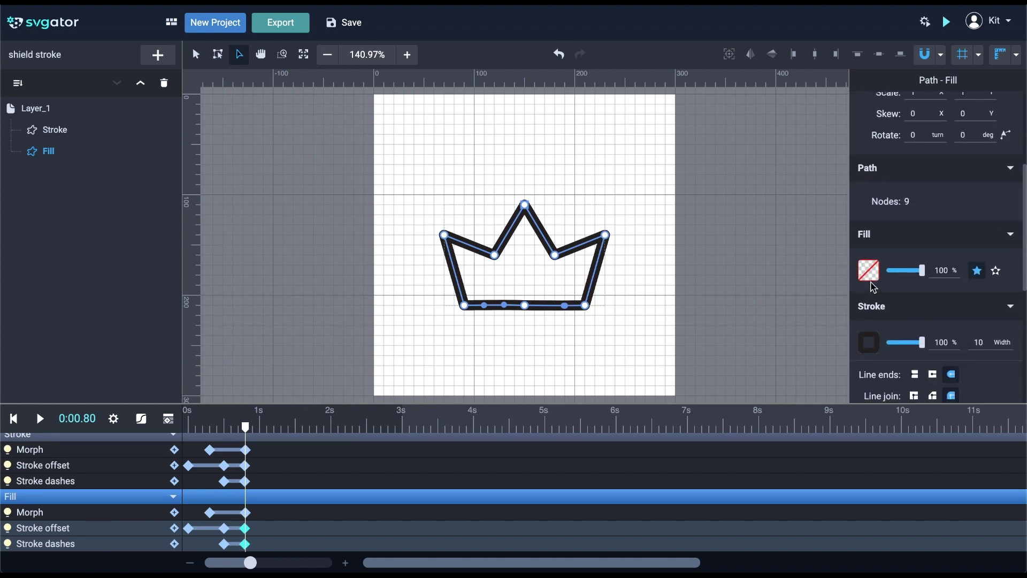
{"action": "left_click", "coordinate": [878, 347]}
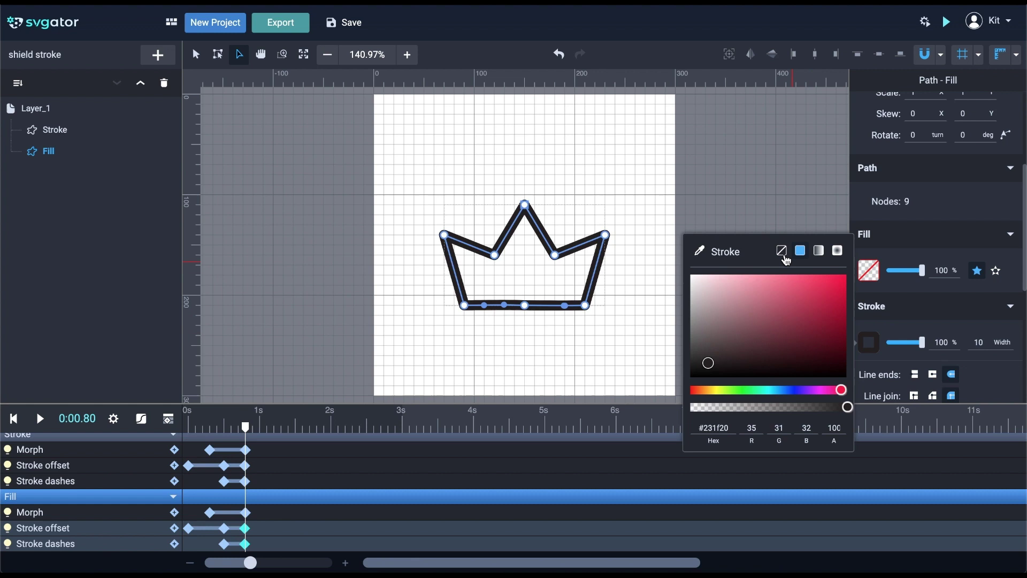
{"action": "left_click", "coordinate": [782, 252]}
- Give the Fill layer a solid #f3c043 yellow fill
{"action": "left_click", "coordinate": [869, 270]}
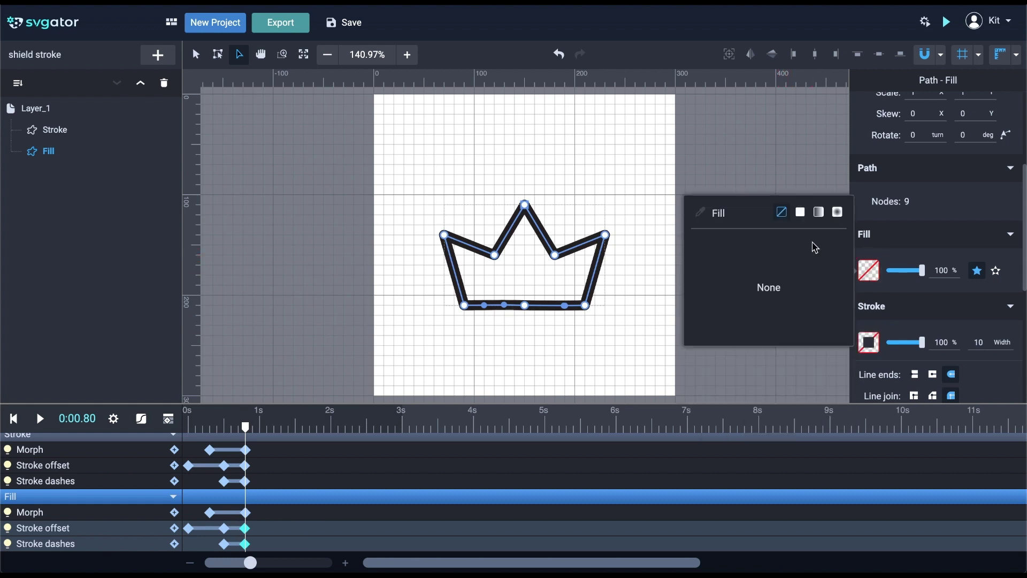
{"action": "left_click", "coordinate": [802, 214]}
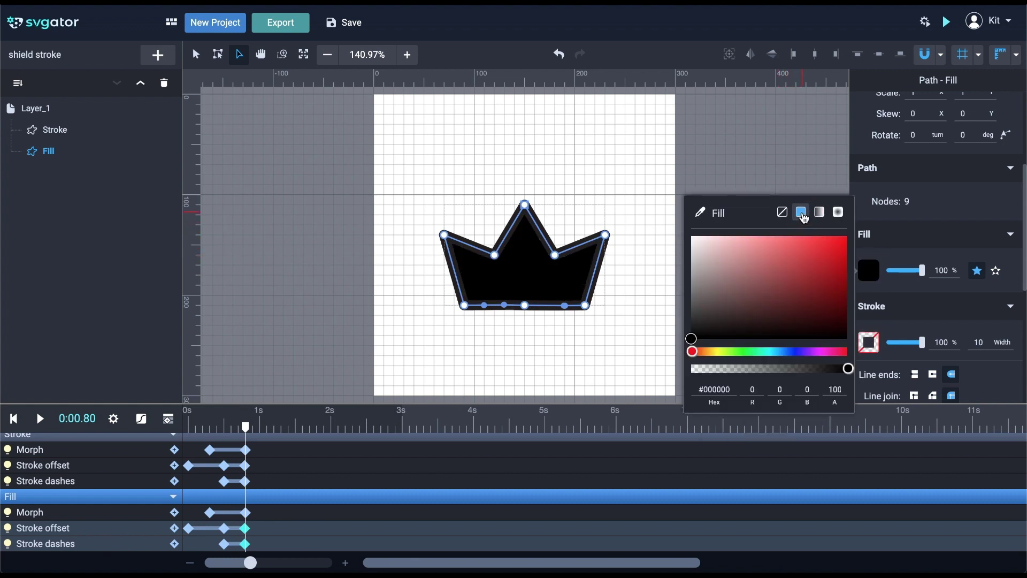
{"action": "left_click", "coordinate": [716, 352]}
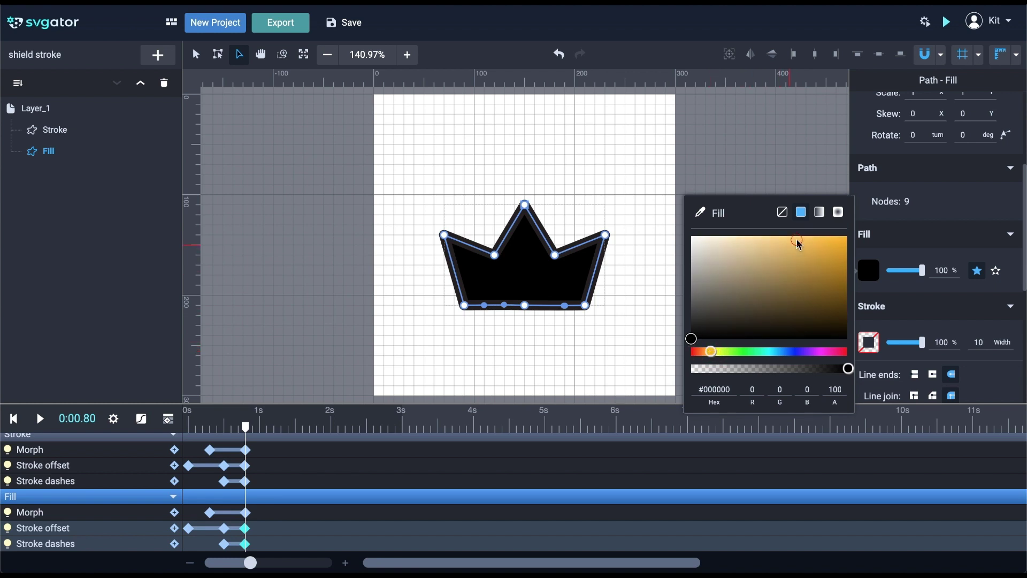
{"action": "left_click_drag", "start_coordinate": [797, 242], "coordinate": [807, 247]}
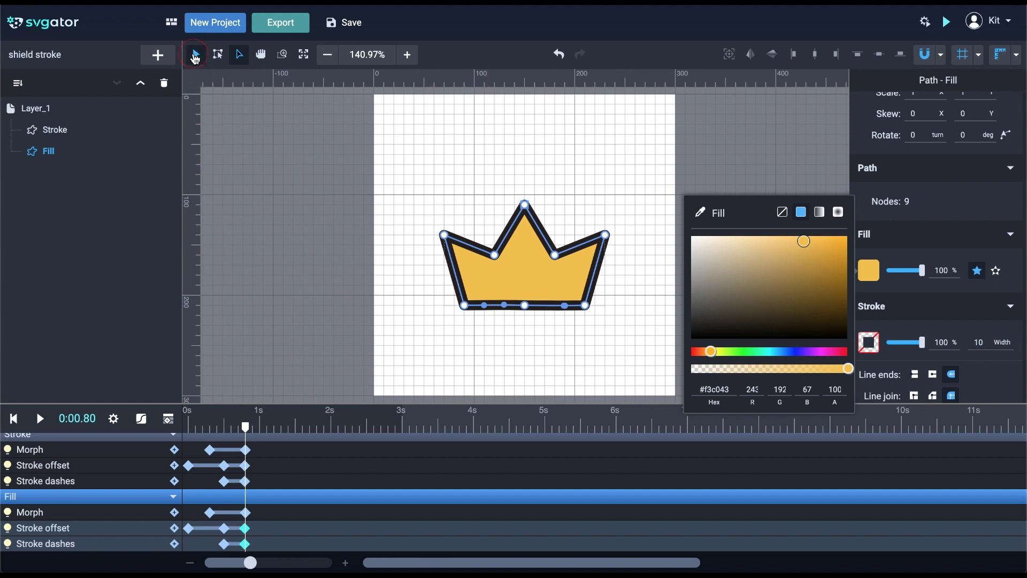
- Shift the yellow Fill shape slightly down and right of the shield outline at 0s
{"action": "left_click", "coordinate": [195, 54]}
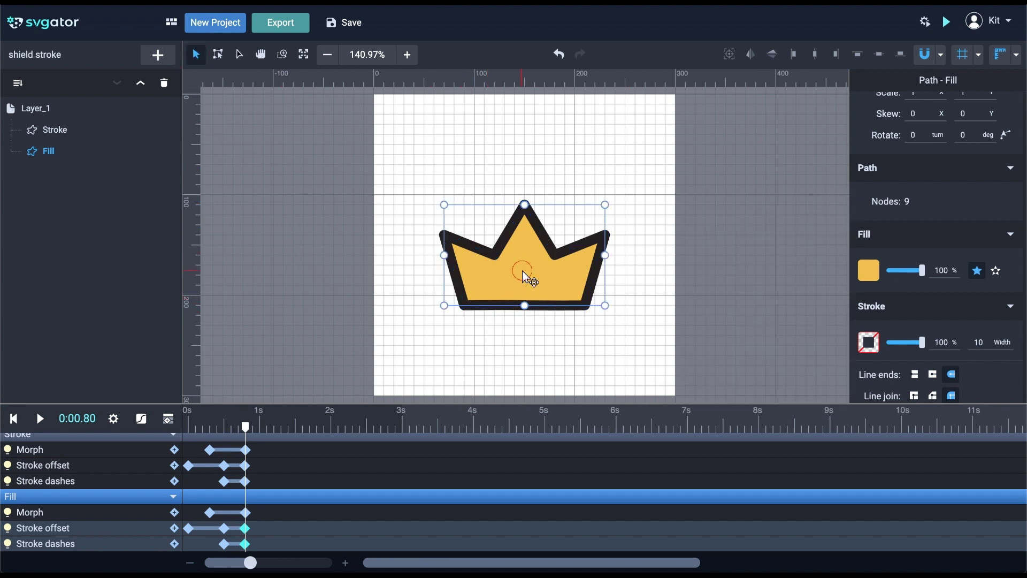
{"action": "left_click_drag", "start_coordinate": [529, 277], "coordinate": [531, 279]}
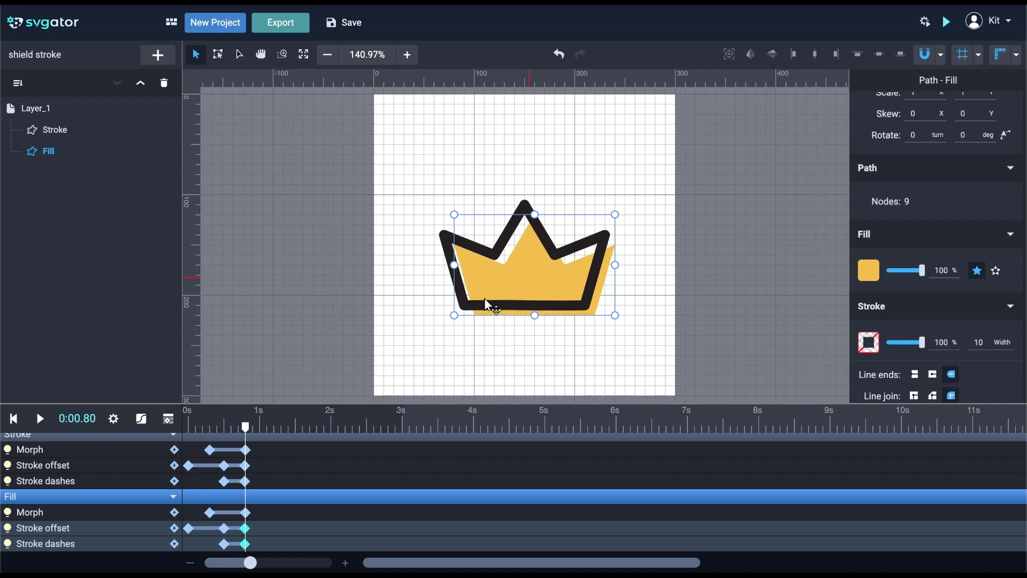
{"action": "left_click_drag", "start_coordinate": [248, 428], "coordinate": [189, 426]}
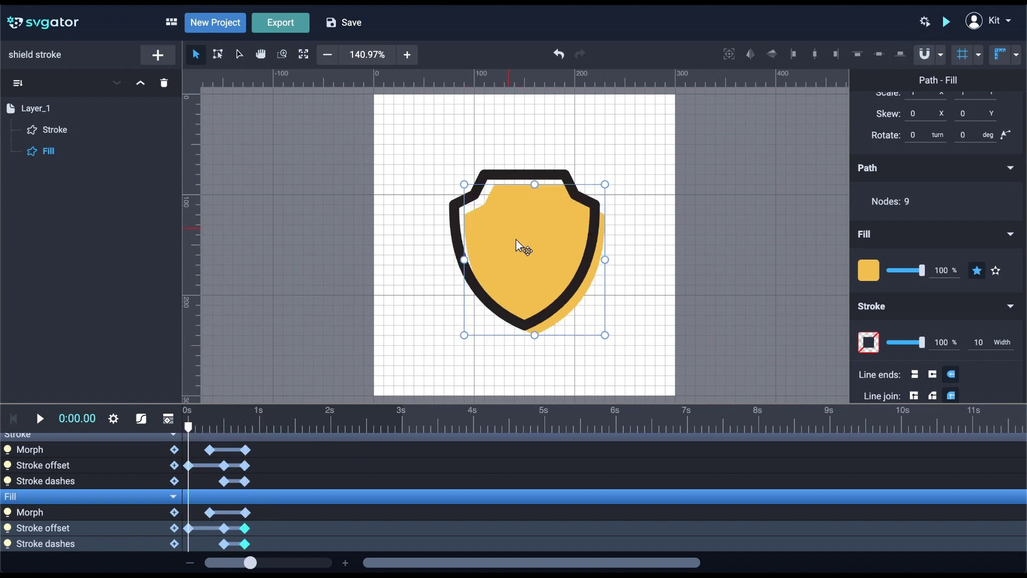
{"action": "left_click_drag", "start_coordinate": [522, 245], "coordinate": [522, 245]}
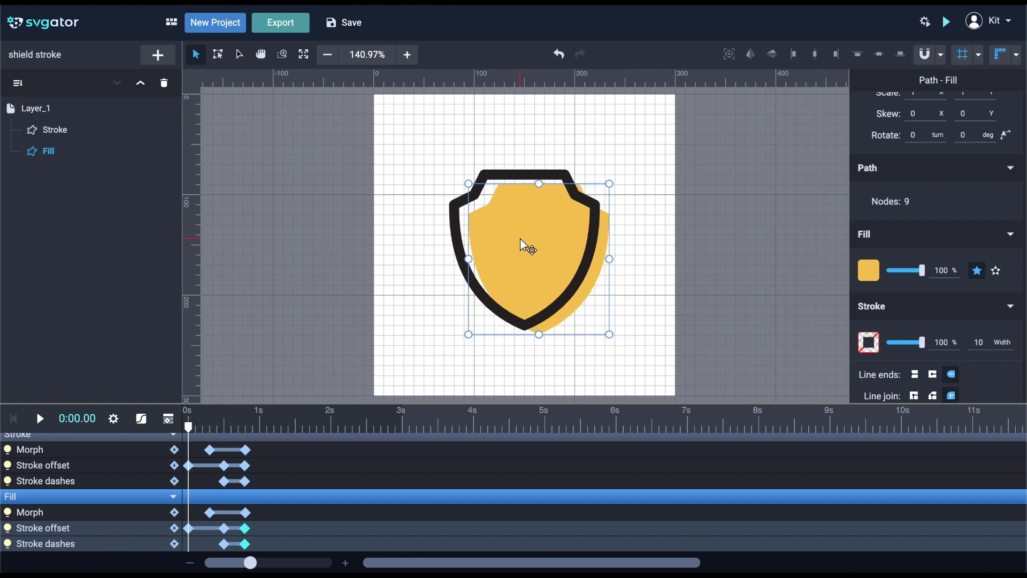
{"action": "left_click", "coordinate": [487, 177]}
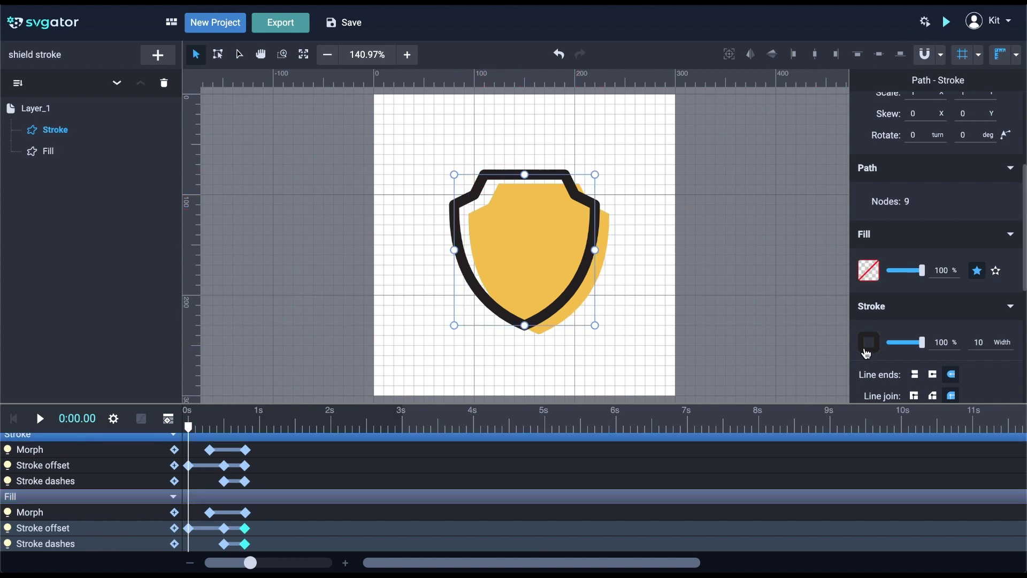
- Colour the Stroke outline navy #172350 and preview the shield morphing into the crown
{"action": "left_click", "coordinate": [869, 342]}
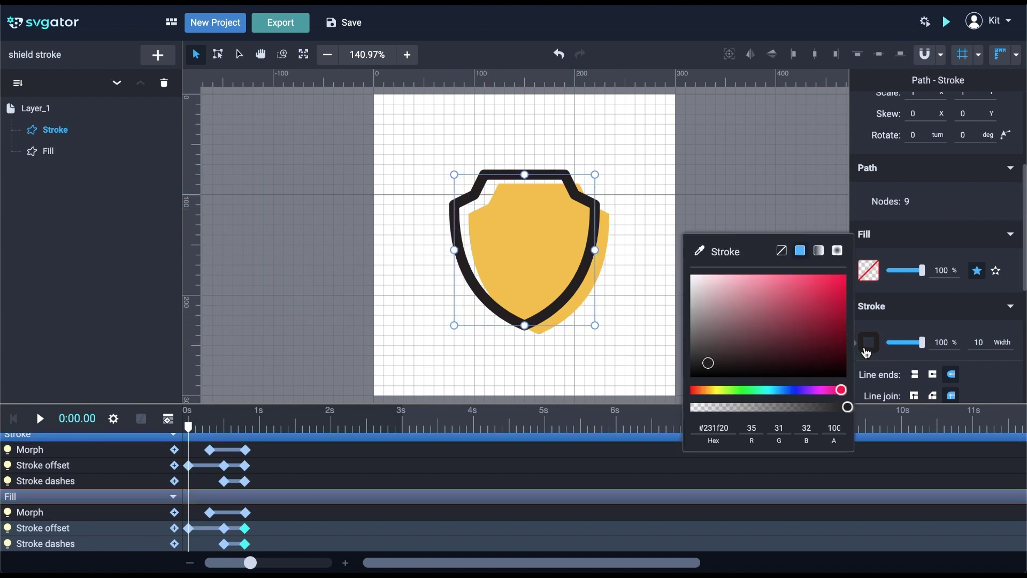
{"action": "left_click", "coordinate": [789, 390]}
{"action": "left_click", "coordinate": [791, 347]}
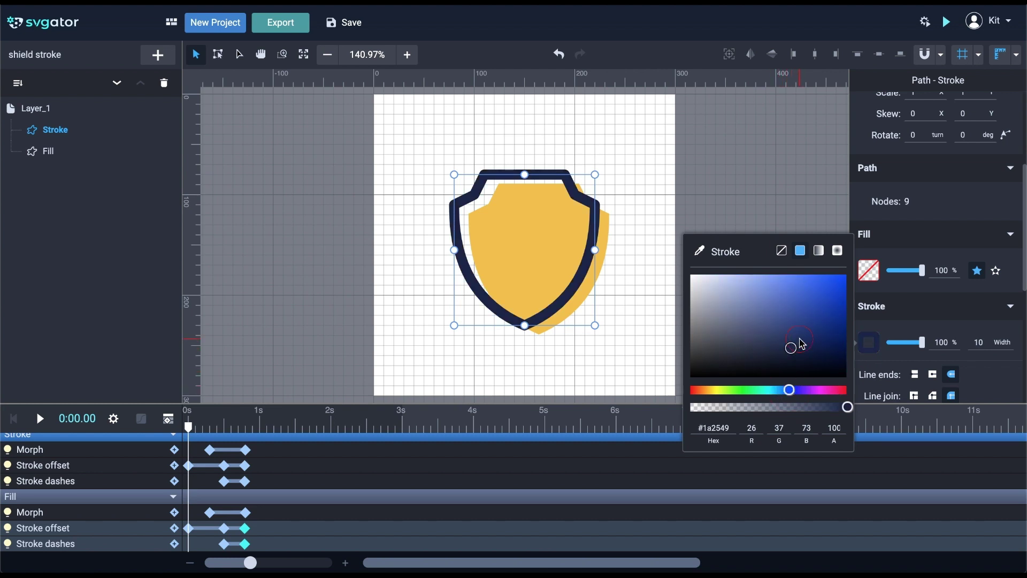
{"action": "left_click_drag", "start_coordinate": [799, 339], "coordinate": [803, 345]}
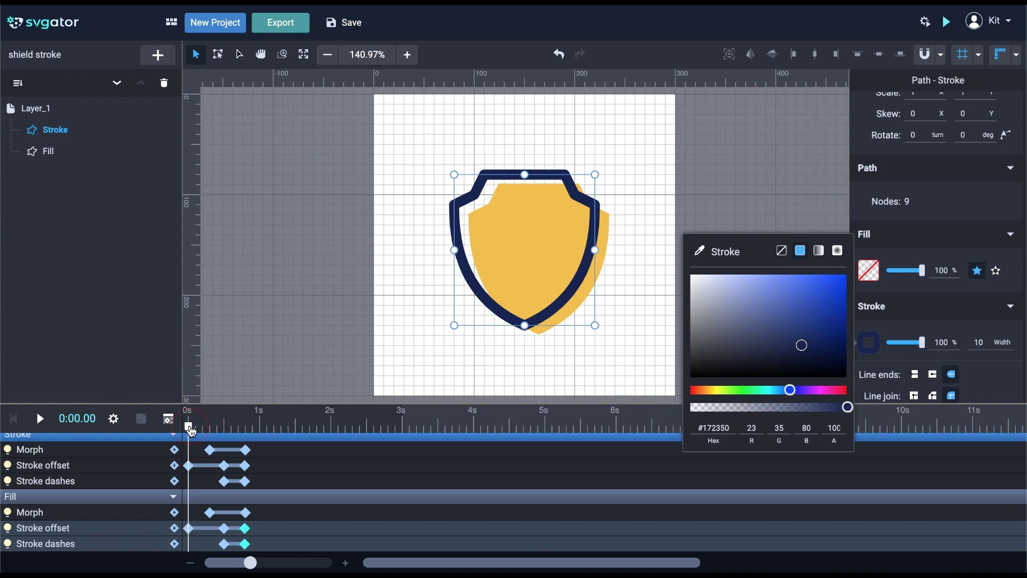
{"action": "left_click", "coordinate": [190, 431]}
{"action": "mouse_move", "coordinate": [191, 431]}
{"action": "left_mouse_down"}
{"action": "mouse_move", "coordinate": [260, 432]}
{"action": "mouse_move", "coordinate": [189, 435]}
{"action": "left_mouse_up"}
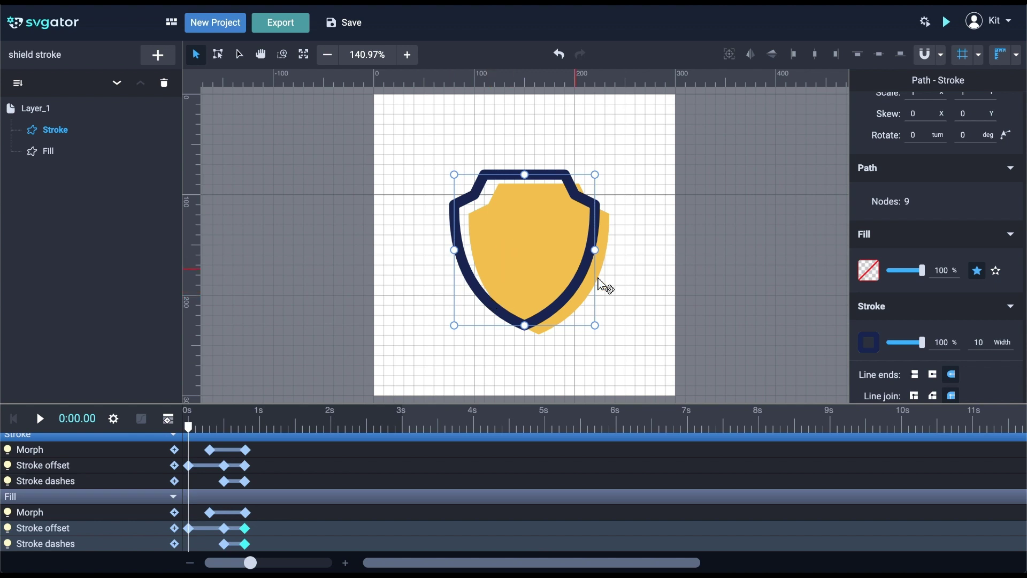
{"action": "left_click", "coordinate": [605, 269]}
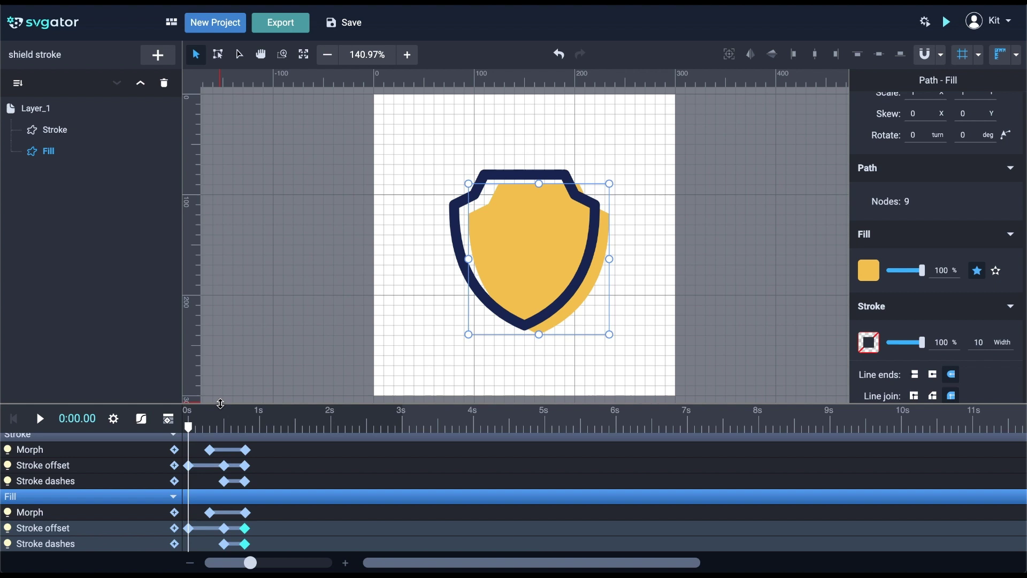
- Enlarge the timeline and add an Opacity track to the Fill shape
{"action": "left_click_drag", "start_coordinate": [220, 403], "coordinate": [227, 375]}
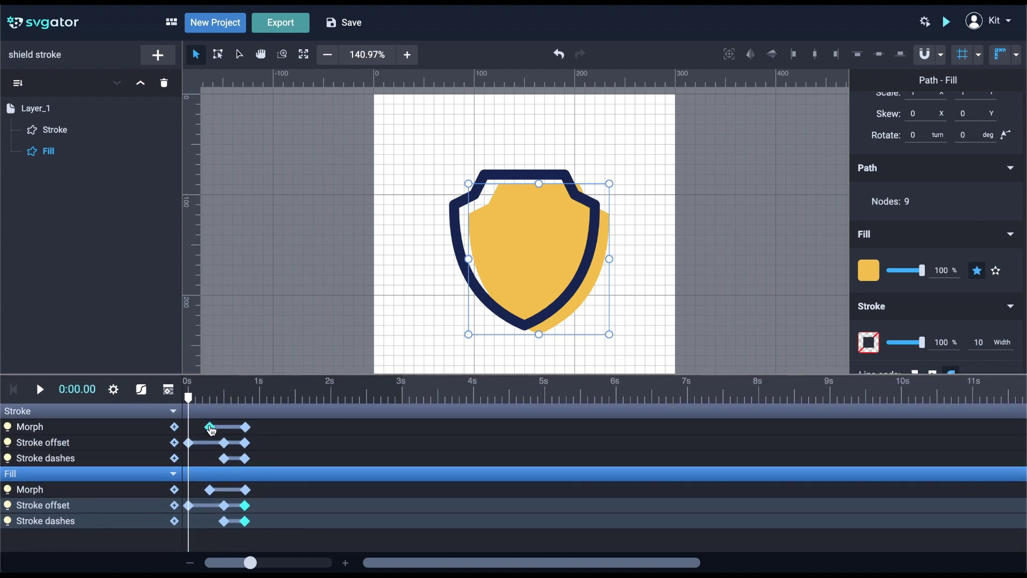
{"action": "left_click", "coordinate": [170, 395]}
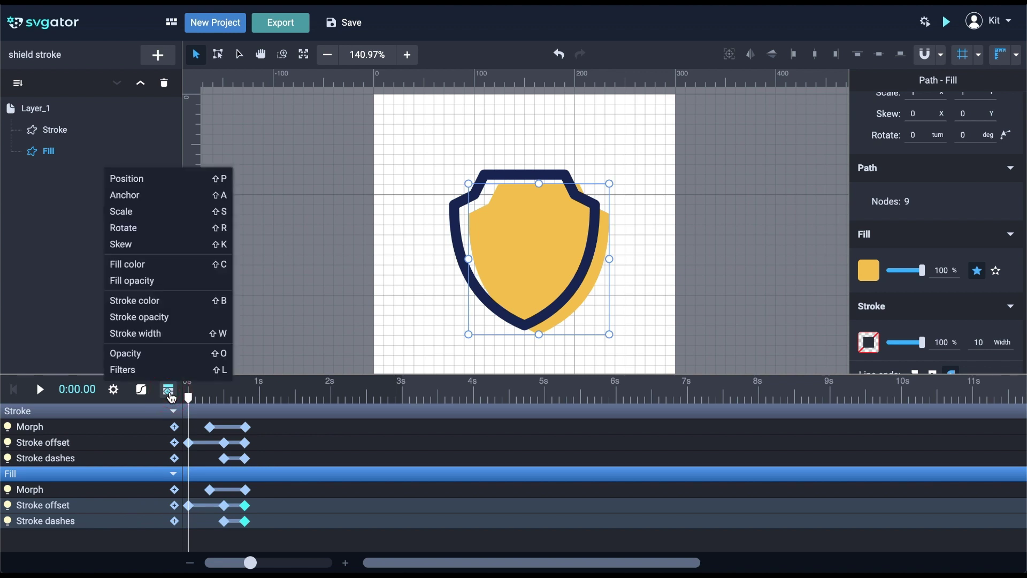
{"action": "left_click", "coordinate": [160, 353]}
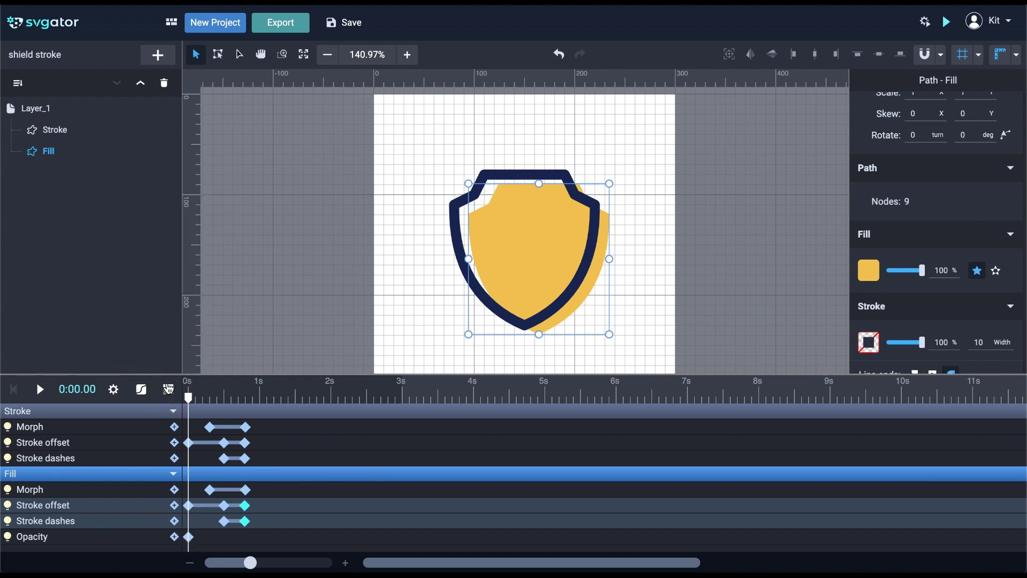
- Select all keyframes on the timeline
{"action": "left_click", "coordinate": [188, 442]}
{"action": "left_click_drag", "start_coordinate": [193, 402], "coordinate": [188, 398]}
{"action": "mouse_move", "coordinate": [264, 533]}
{"action": "left_mouse_down"}
{"action": "mouse_move", "coordinate": [196, 419]}
{"action": "mouse_move", "coordinate": [183, 419]}
{"action": "mouse_move", "coordinate": [195, 449]}
{"action": "mouse_move", "coordinate": [217, 450]}
{"action": "left_mouse_up"}
- Delay all keyframes by 0.3 s and fade the Fill opacity to 0% around 0.6 s
{"action": "left_click_drag", "start_coordinate": [189, 398], "coordinate": [213, 407]}
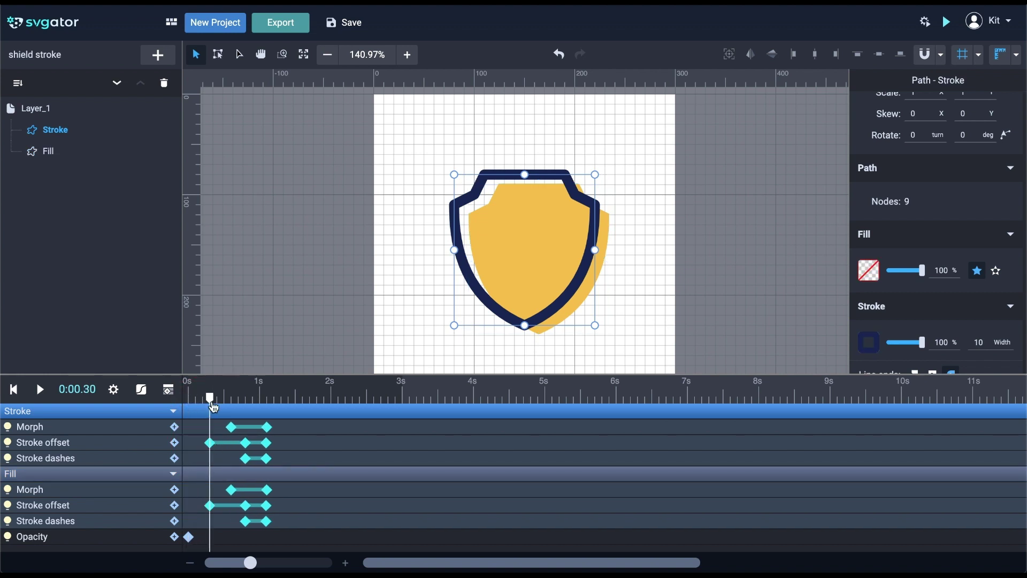
{"action": "left_click_drag", "start_coordinate": [193, 541], "coordinate": [217, 545]}
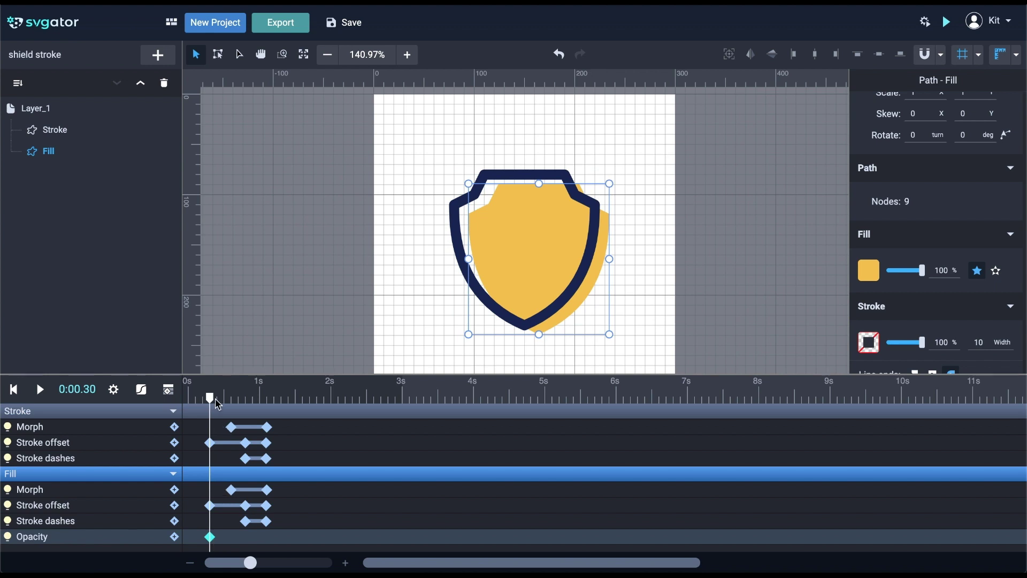
{"action": "left_click_drag", "start_coordinate": [221, 403], "coordinate": [237, 405]}
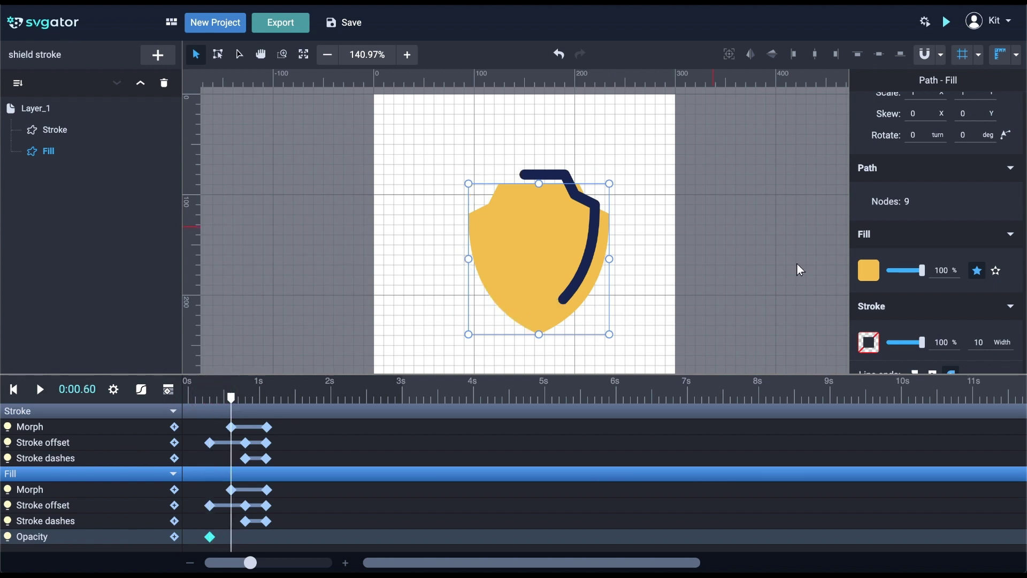
{"action": "scroll", "coordinate": [939, 287], "scroll_direction": "down", "scroll_amount": 5}
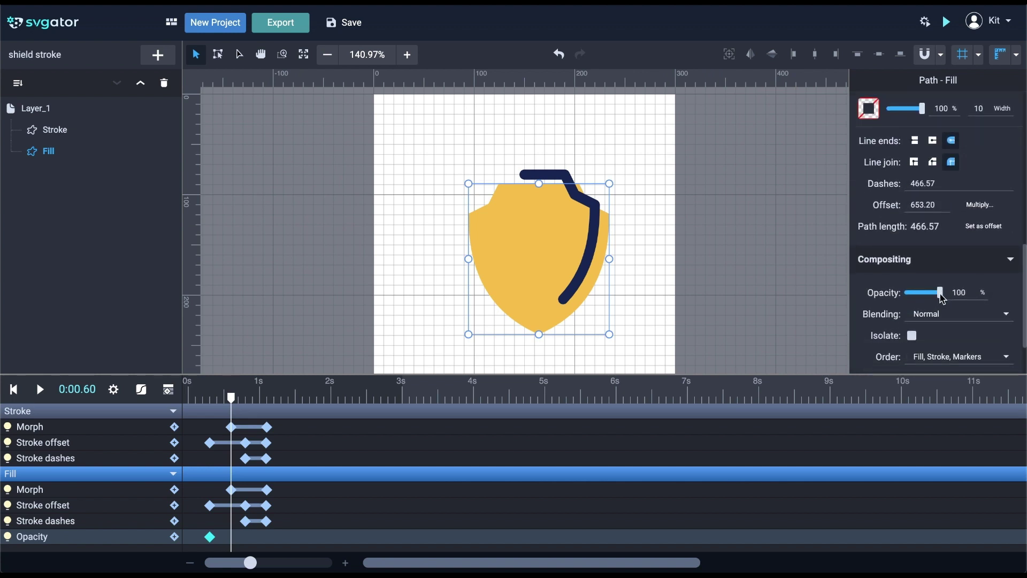
{"action": "left_click_drag", "start_coordinate": [942, 299], "coordinate": [906, 293]}
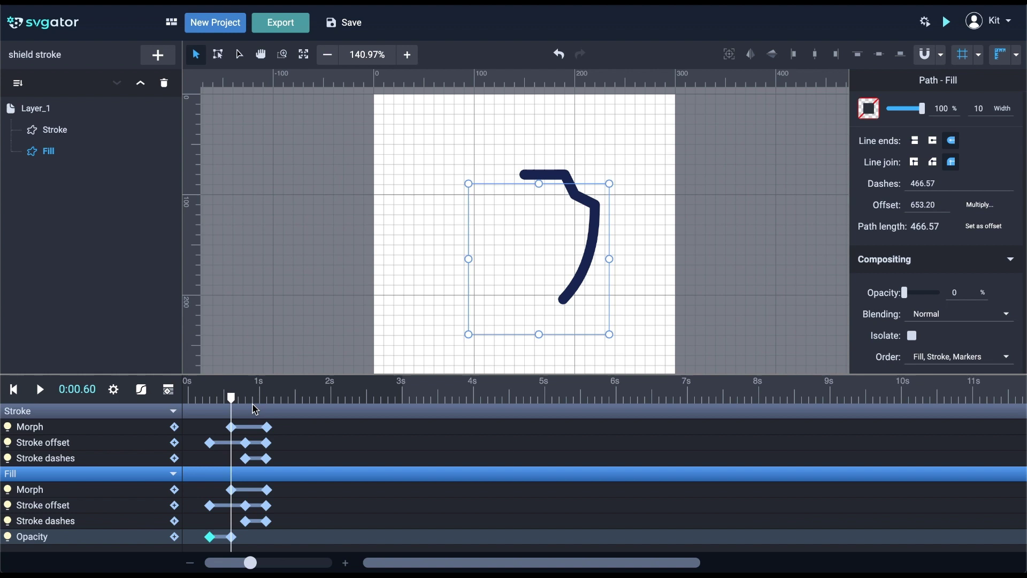
- Hold opacity at 0% through 0.9 s and paste a 100% opacity keyframe at 1.2 s
{"action": "left_click_drag", "start_coordinate": [241, 403], "coordinate": [255, 405]}
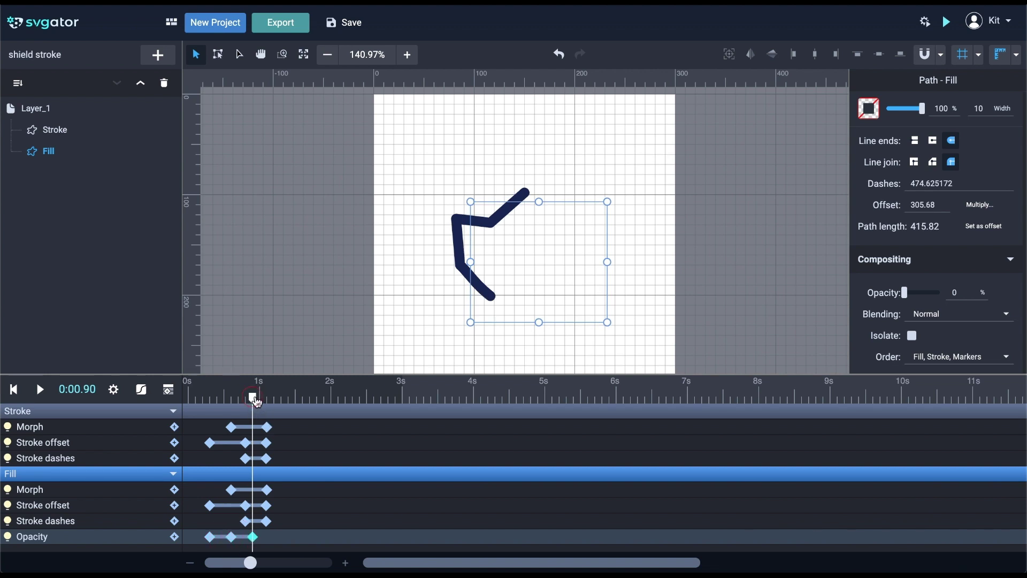
{"action": "left_click_drag", "start_coordinate": [252, 405], "coordinate": [274, 405]}
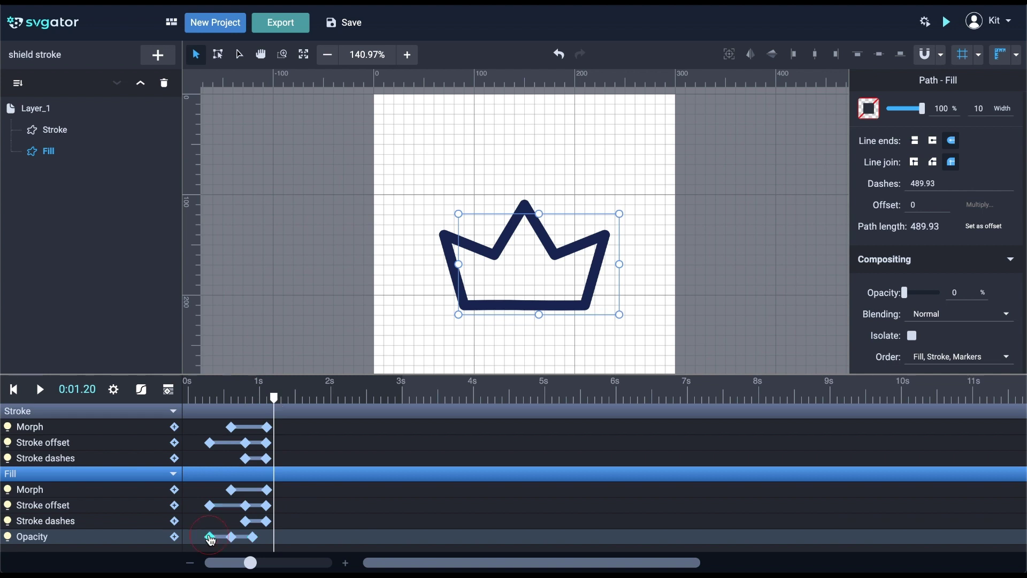
{"action": "left_click", "coordinate": [210, 536]}
{"action": "key", "text": "ctrl+c"}
{"action": "key", "text": "ctrl+v"}
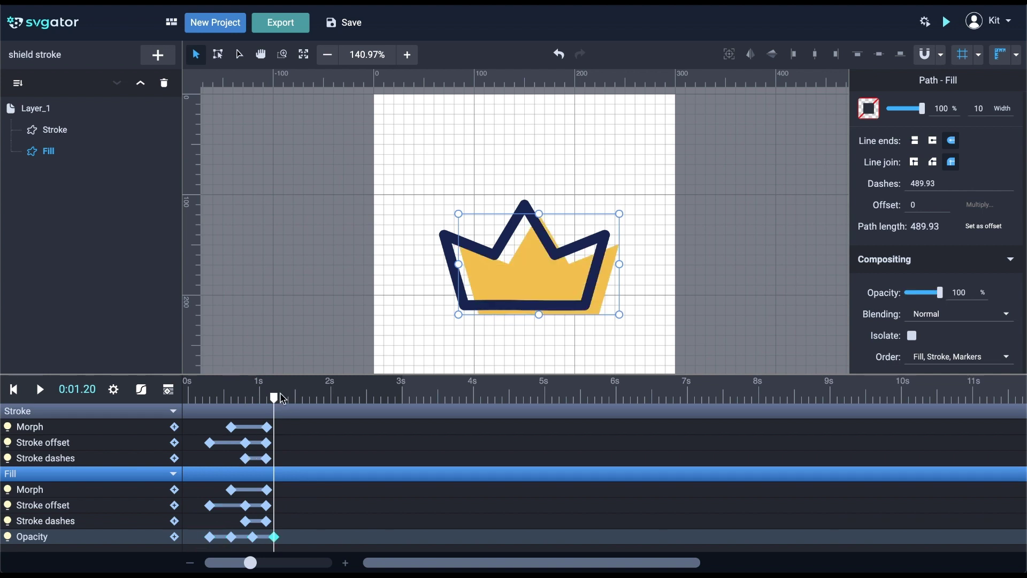
{"action": "left_click_drag", "start_coordinate": [275, 400], "coordinate": [170, 395]}
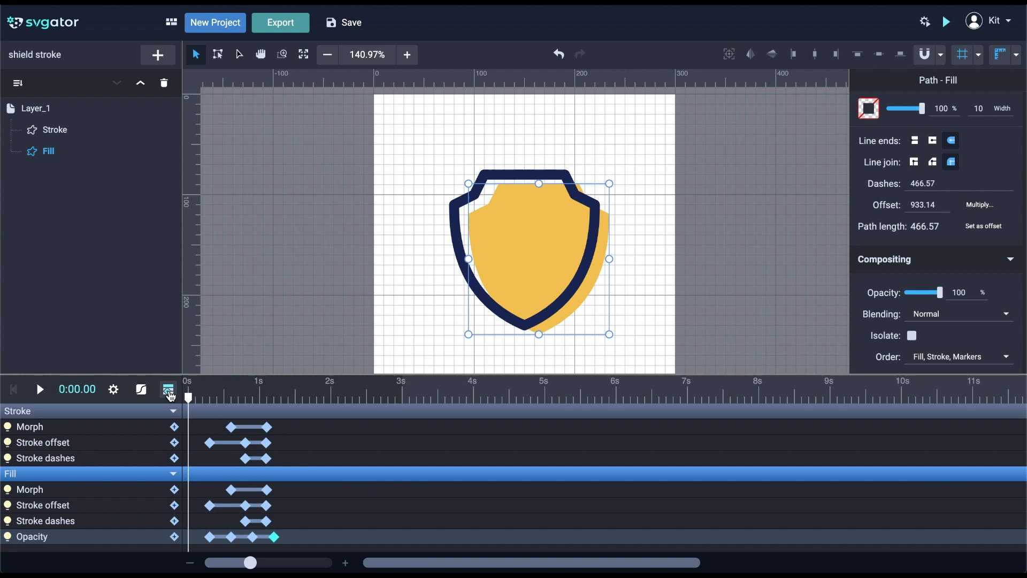
{"action": "key", "text": "space"}
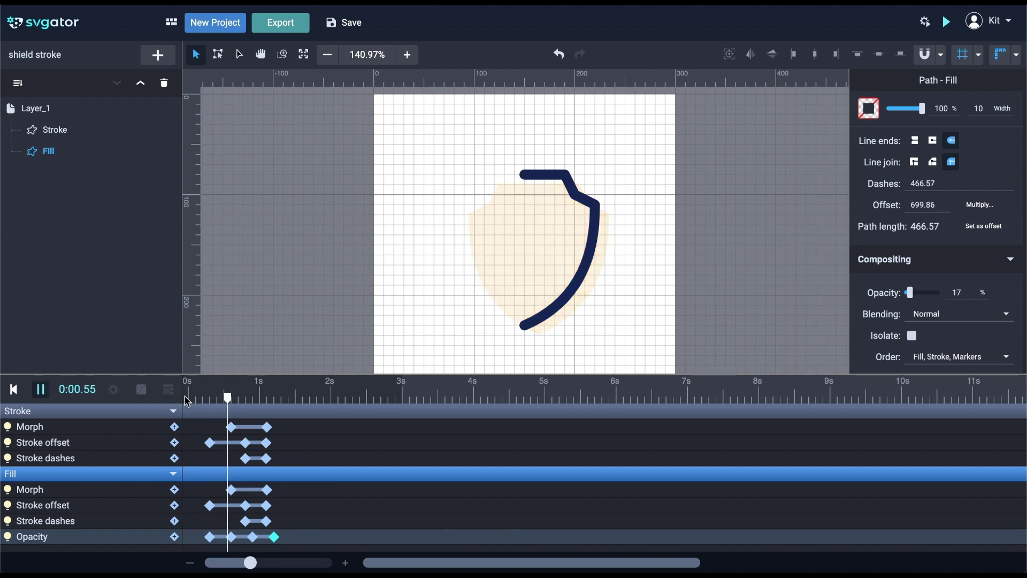
{"action": "key", "text": "space"}
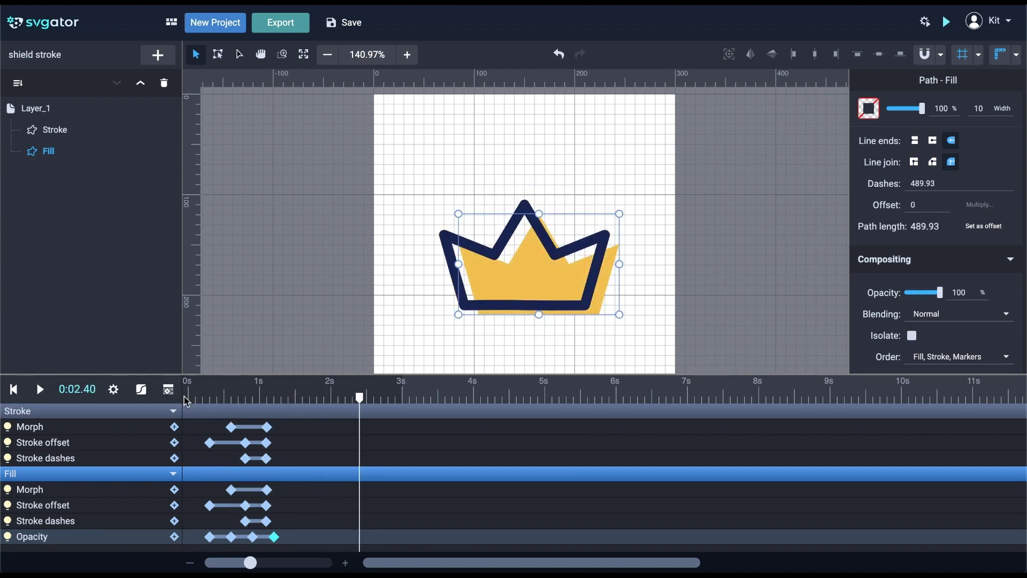
{"action": "left_click", "coordinate": [190, 400]}
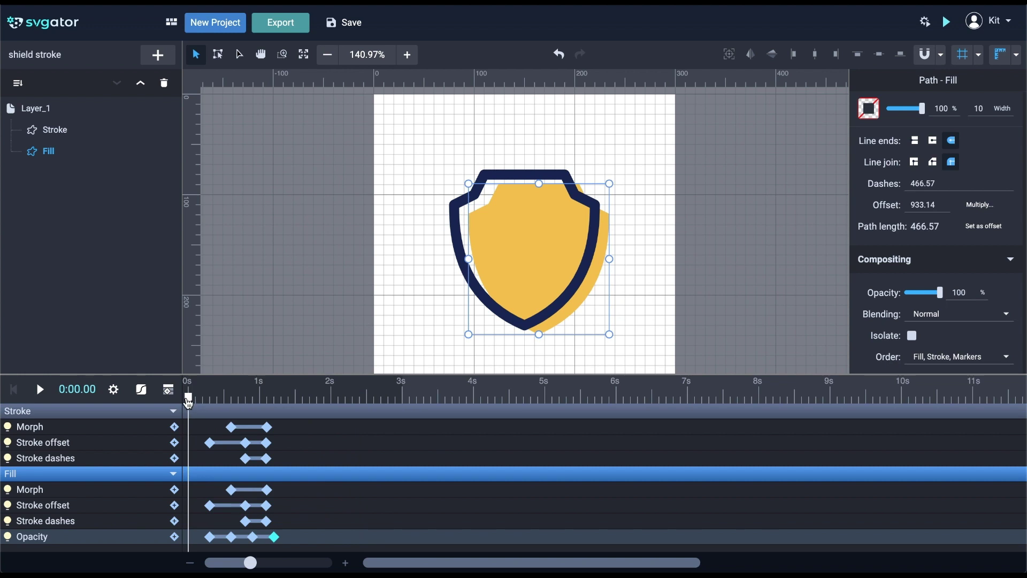
{"action": "left_click_drag", "start_coordinate": [189, 401], "coordinate": [294, 409]}
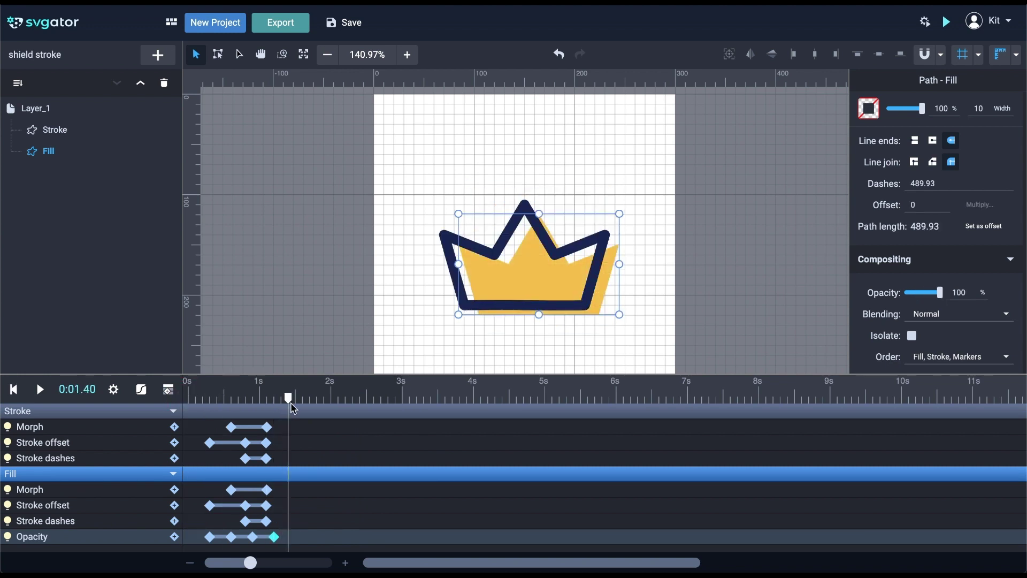
- Set the animation duration to 1.4 s, infinite iterations, and Alternate direction
{"action": "left_click", "coordinate": [113, 389]}
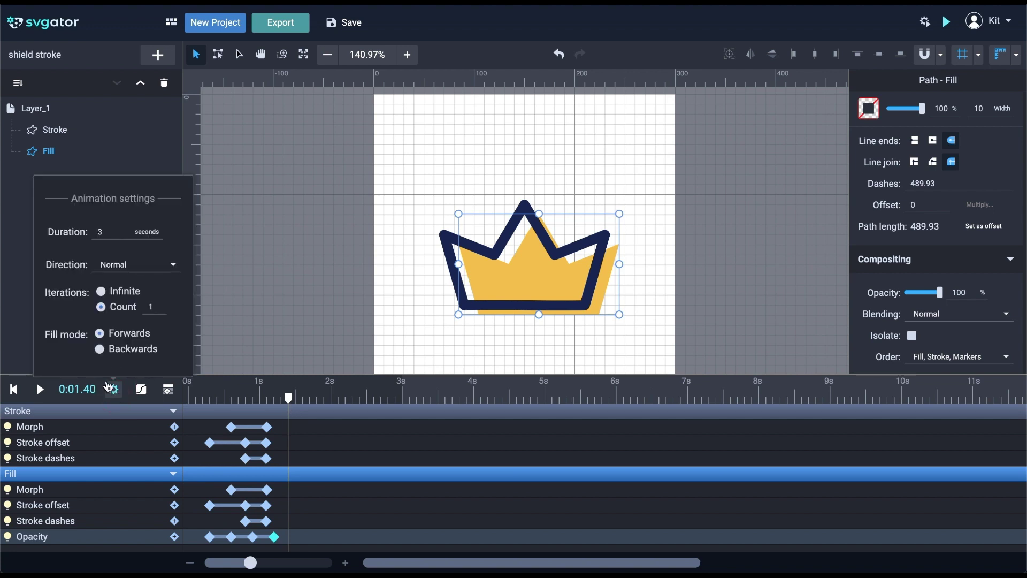
{"action": "left_click", "coordinate": [116, 230]}
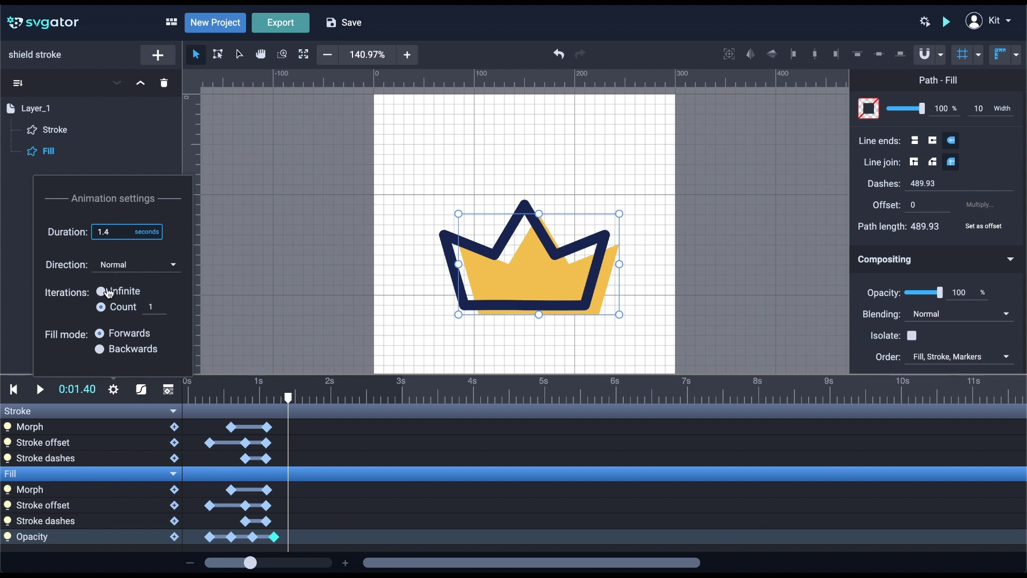
{"action": "left_click", "coordinate": [102, 293]}
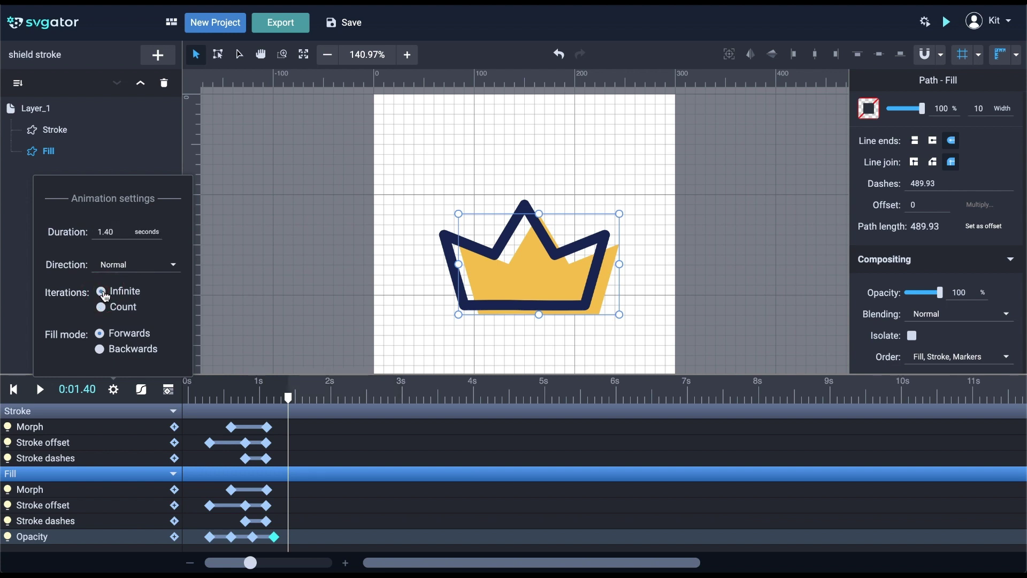
{"action": "left_click", "coordinate": [165, 269]}
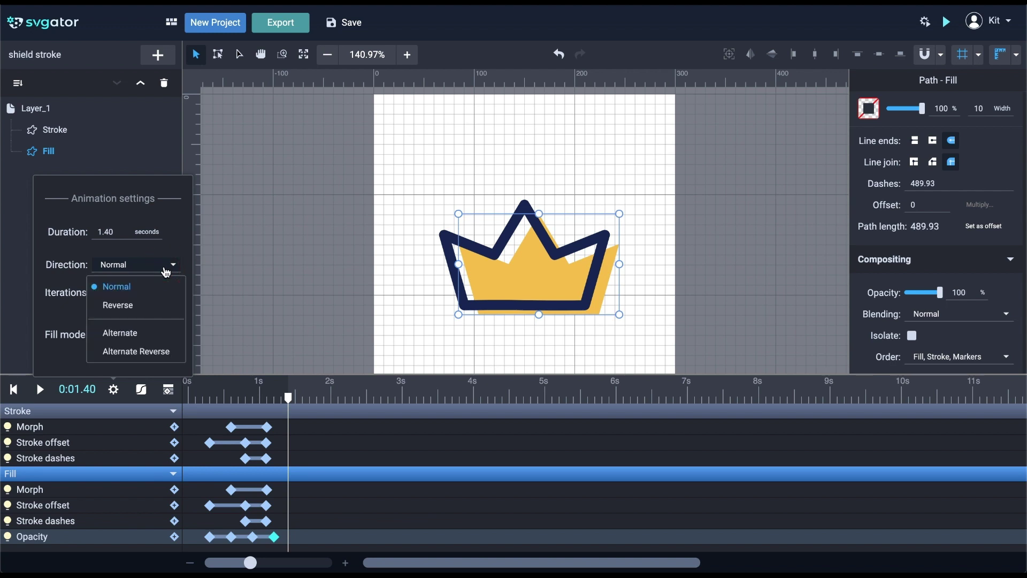
{"action": "left_click", "coordinate": [122, 333]}
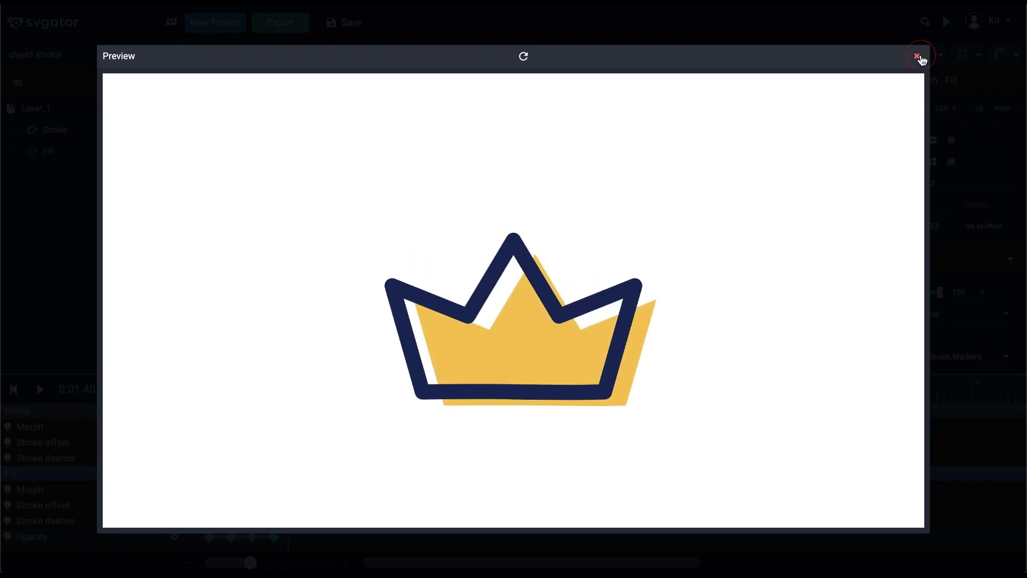
{"action": "left_click", "coordinate": [917, 55]}
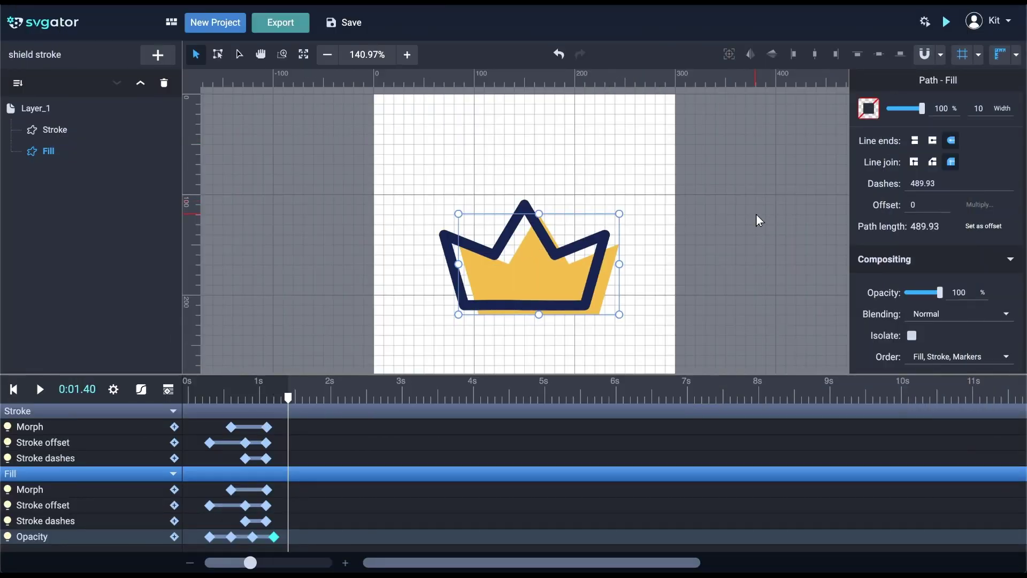